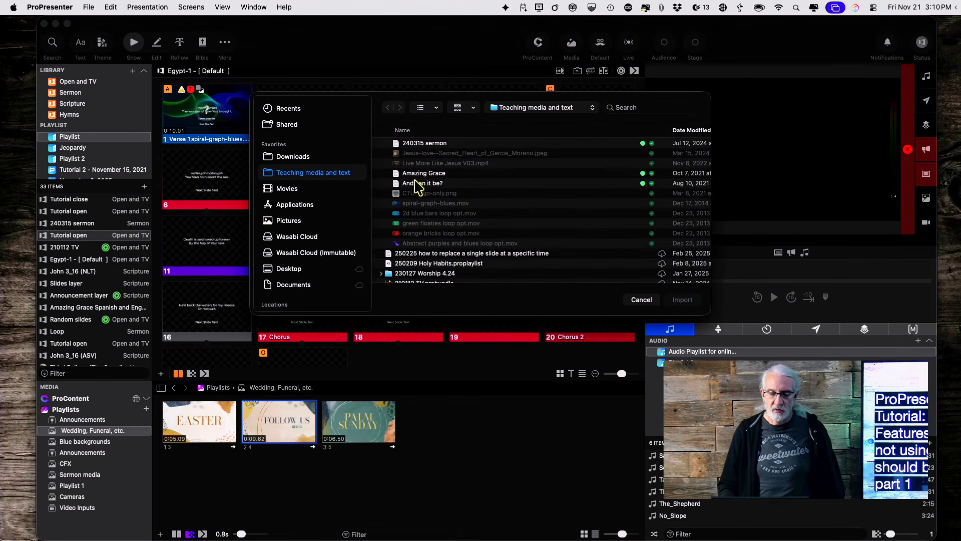
Choose the "And can it be?" text file from "Teaching media and text", preview its lyrics, and open it for import
{"action": "left_click", "coordinate": [416, 174]}
{"action": "left_click", "coordinate": [416, 183]}
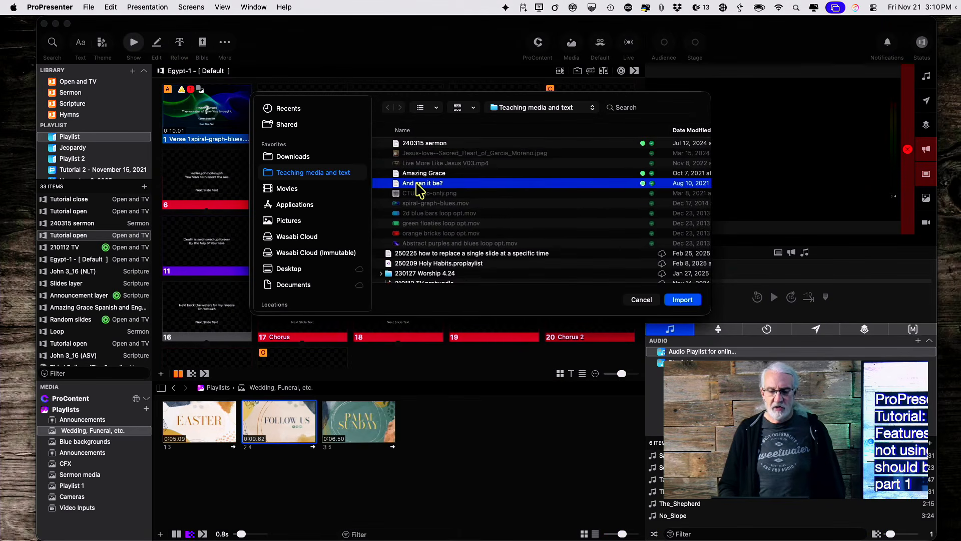
{"action": "key", "text": "space"}
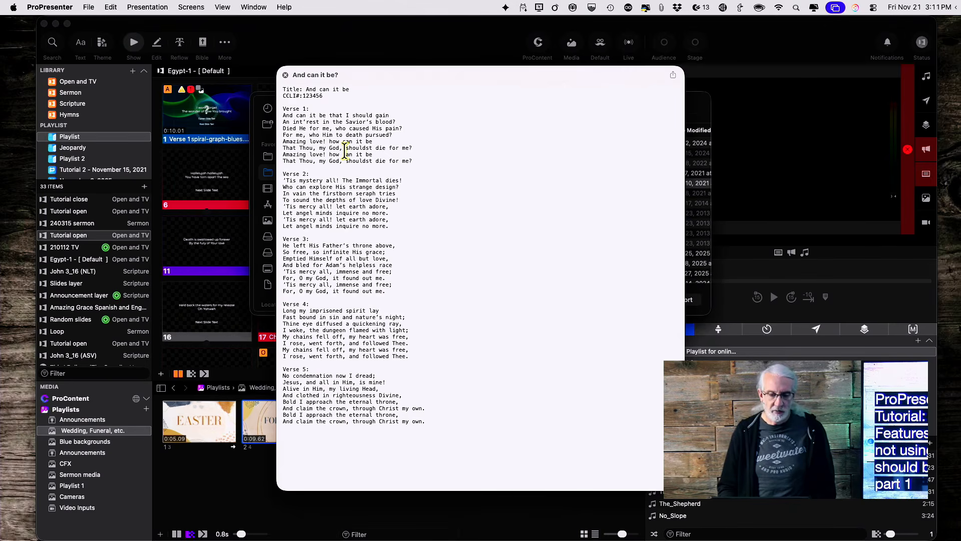
{"action": "key", "text": "space"}
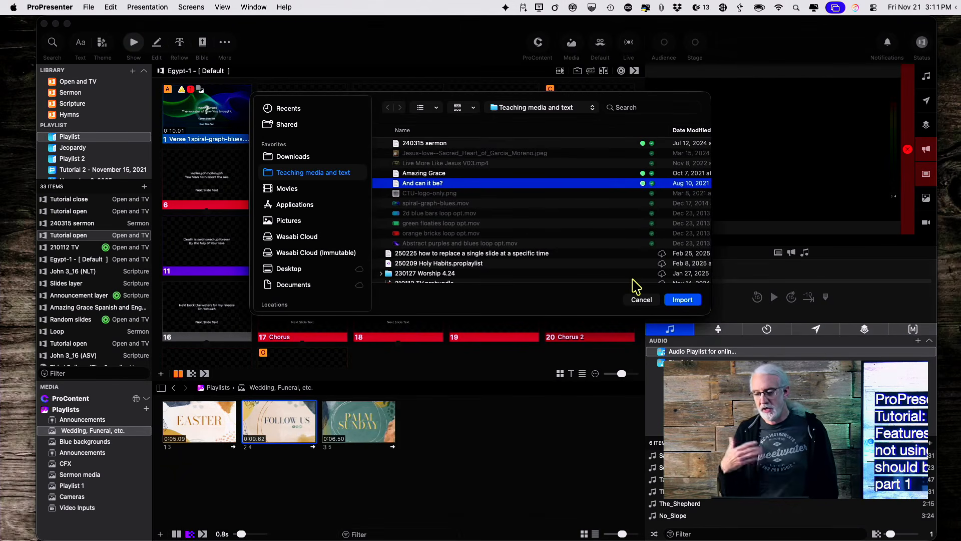
{"action": "left_click", "coordinate": [682, 300]}
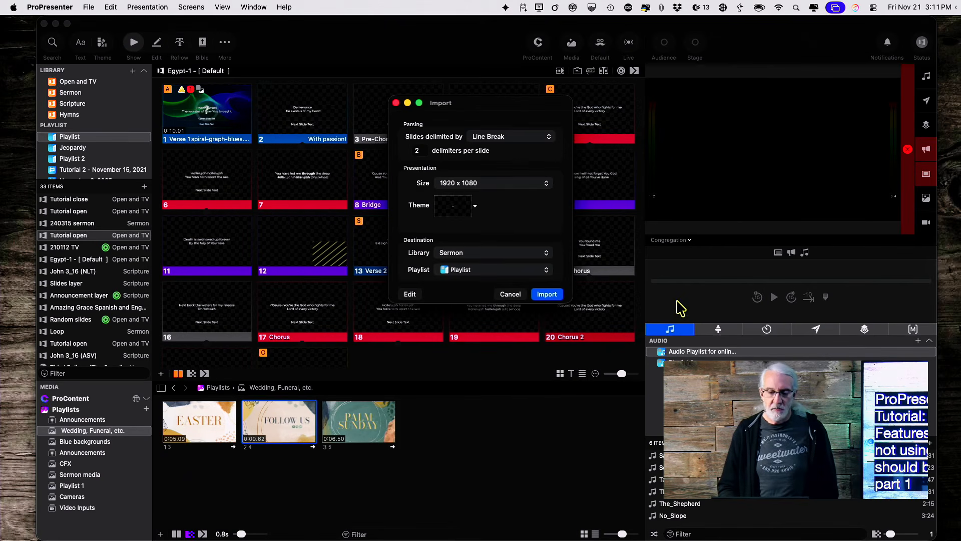
Import the song with slides delimited by line break, 2 delimiters per slide, into the Sermon library and Playlist
{"action": "left_click", "coordinate": [504, 136]}
{"action": "left_click", "coordinate": [488, 126]}
{"action": "left_click", "coordinate": [485, 143]}
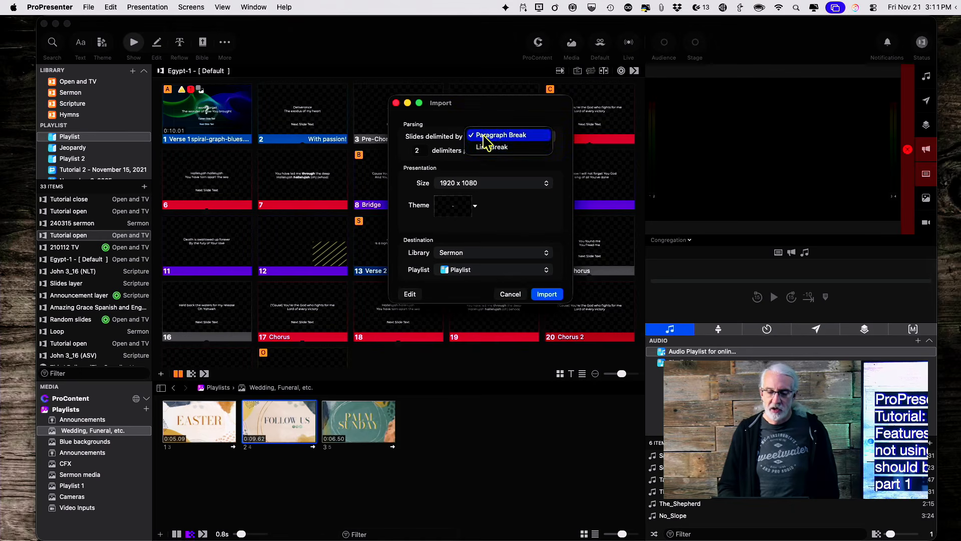
{"action": "left_click", "coordinate": [490, 147]}
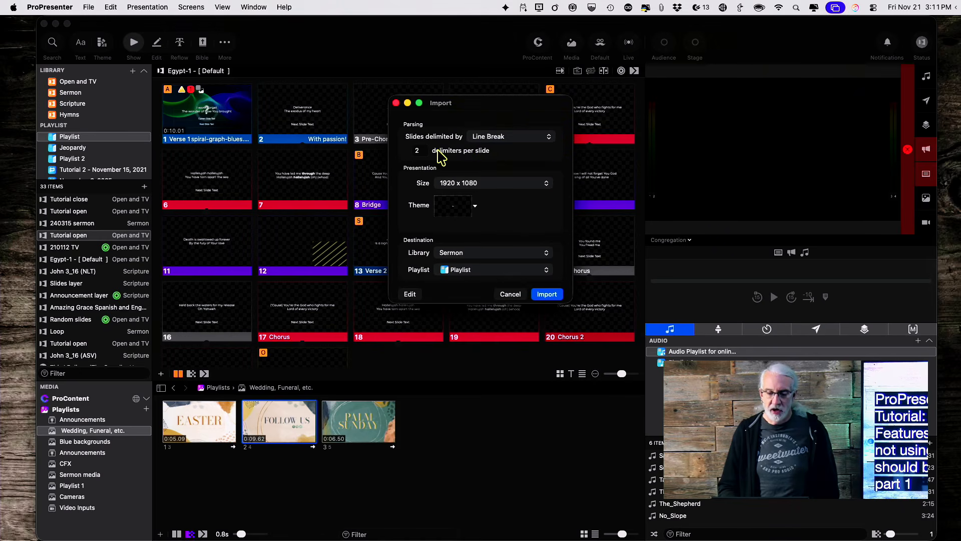
{"action": "double_click", "coordinate": [416, 150]}
{"action": "type", "text": "1"}
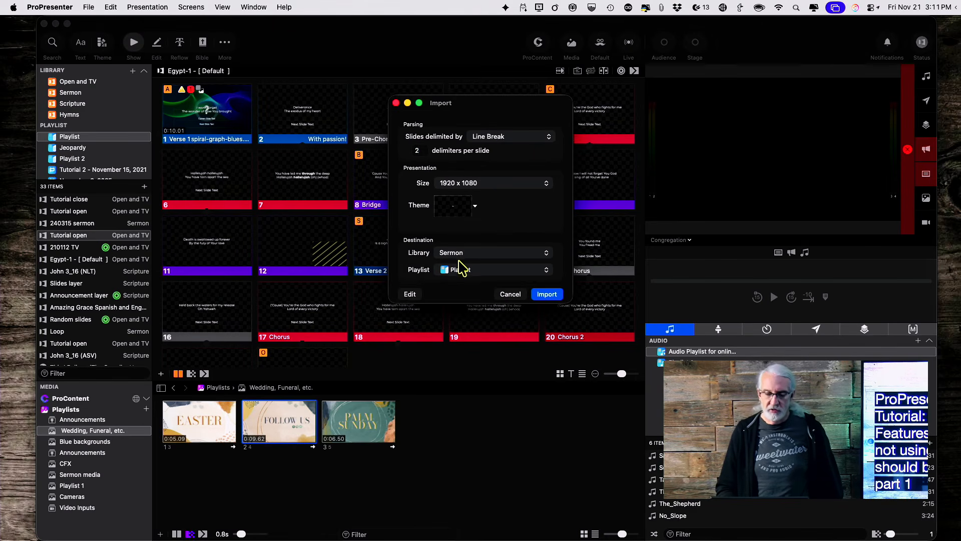
{"action": "left_click", "coordinate": [546, 294]}
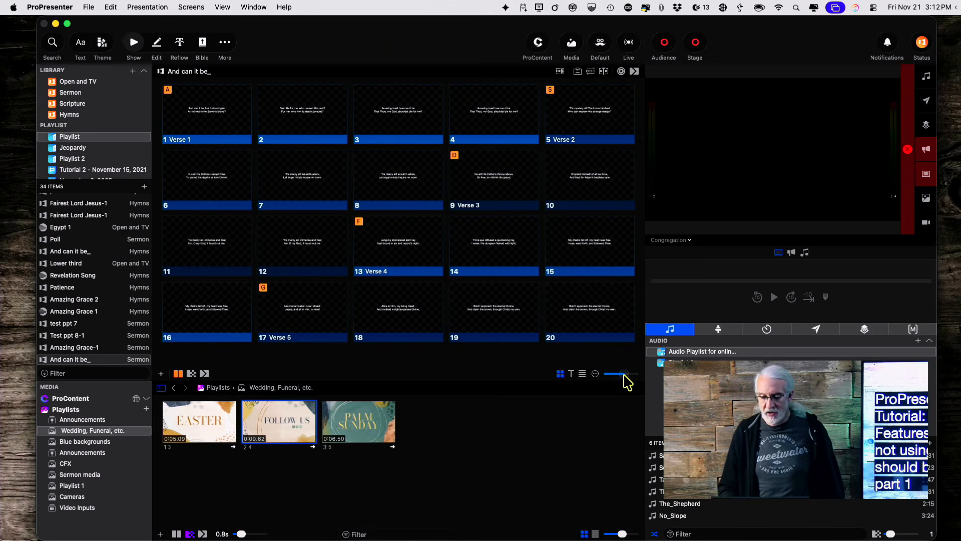
Enlarge the slide thumbnails slightly and send the first Verse 1 slide of "And can it be_" to the output
{"action": "left_click_drag", "start_coordinate": [624, 375], "coordinate": [626, 375]}
{"action": "scroll", "coordinate": [547, 328], "scroll_direction": "down", "scroll_amount": 5}
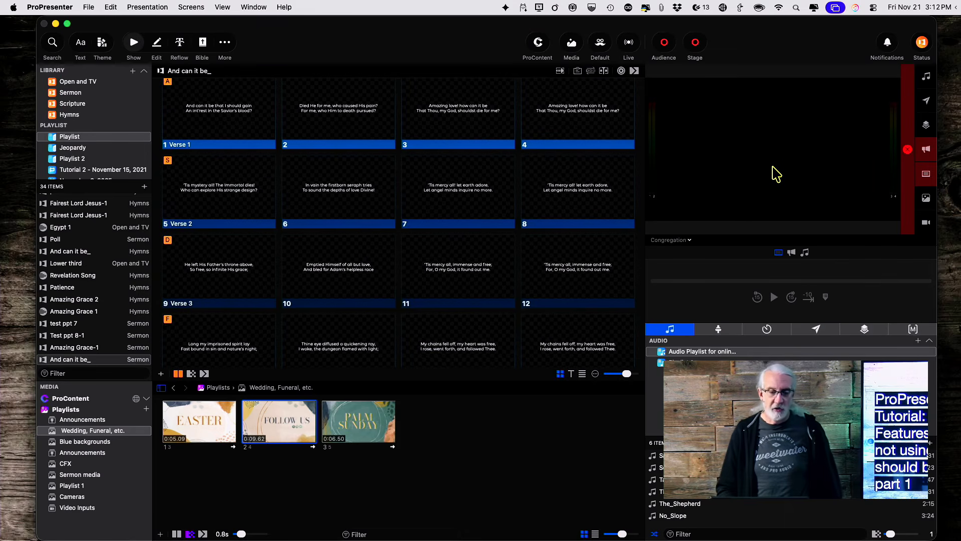
{"action": "left_click", "coordinate": [79, 44]}
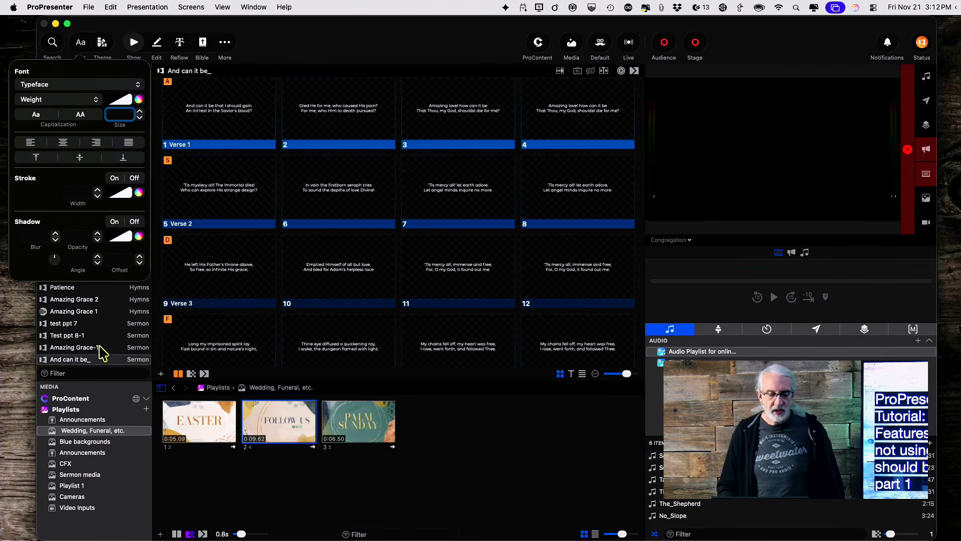
{"action": "left_click", "coordinate": [195, 144]}
{"action": "left_click", "coordinate": [196, 144]}
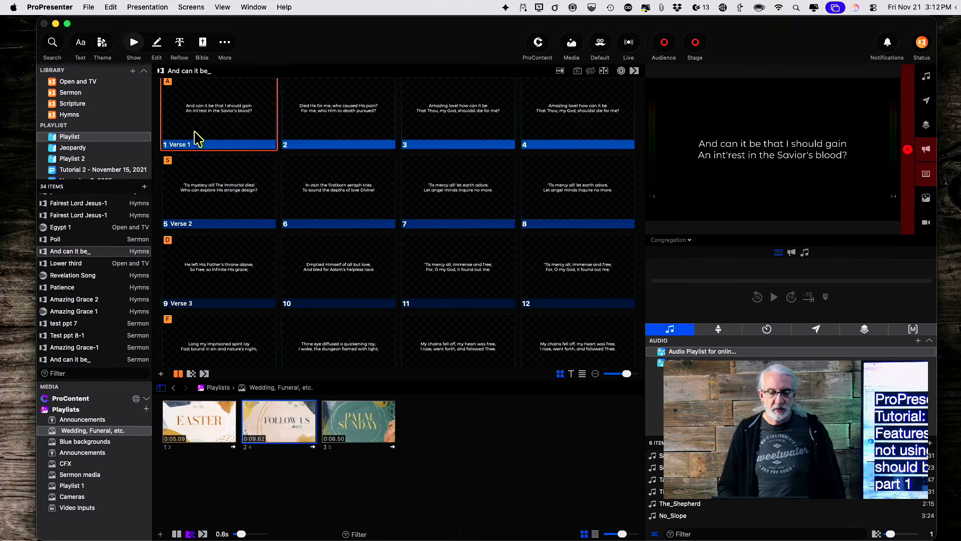
Increase the font size of all slides in "And can it be_" by several increments
{"action": "left_click", "coordinate": [80, 43]}
{"action": "left_click", "coordinate": [139, 111]}
{"action": "left_click", "coordinate": [139, 111]}
{"action": "left_click", "coordinate": [139, 111]}
{"action": "left_click", "coordinate": [140, 111]}
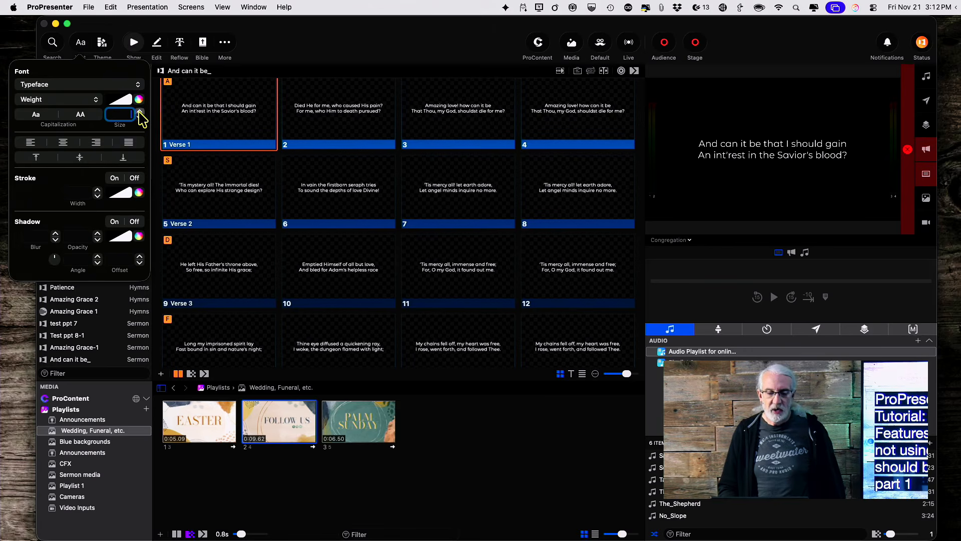
{"action": "left_click", "coordinate": [140, 112]}
{"action": "left_click", "coordinate": [140, 111]}
{"action": "left_click", "coordinate": [140, 111]}
{"action": "left_click", "coordinate": [140, 111]}
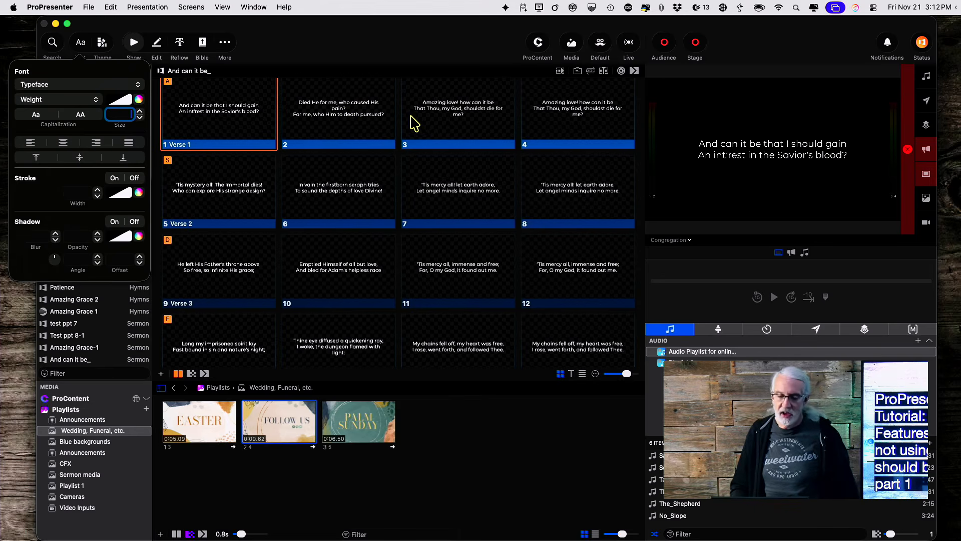
Reduce the font size of the whole song stepwise until the lyrics on slides 19 and 20 fit on two lines
{"action": "left_click", "coordinate": [140, 119]}
{"action": "left_click", "coordinate": [140, 118]}
{"action": "left_click", "coordinate": [140, 119]}
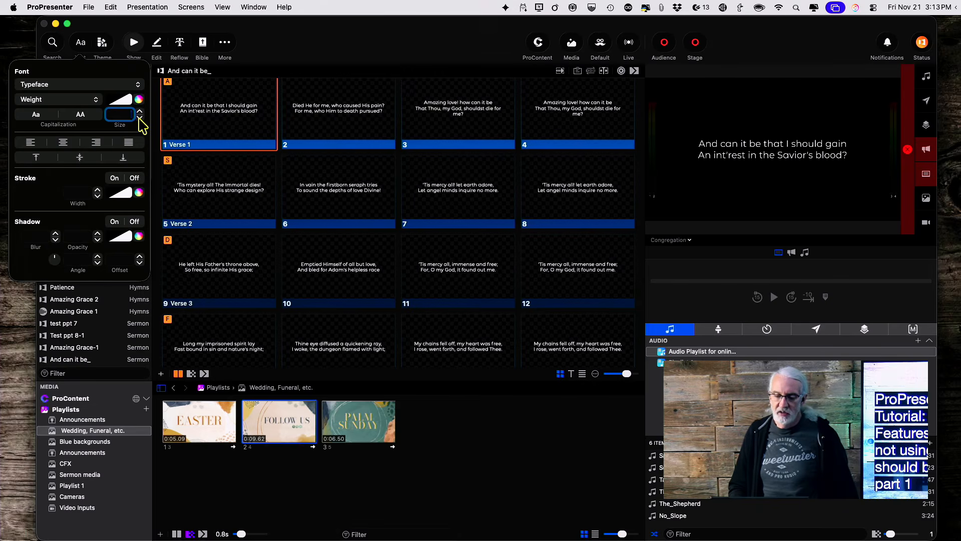
{"action": "left_click", "coordinate": [140, 119]}
{"action": "left_click", "coordinate": [140, 119]}
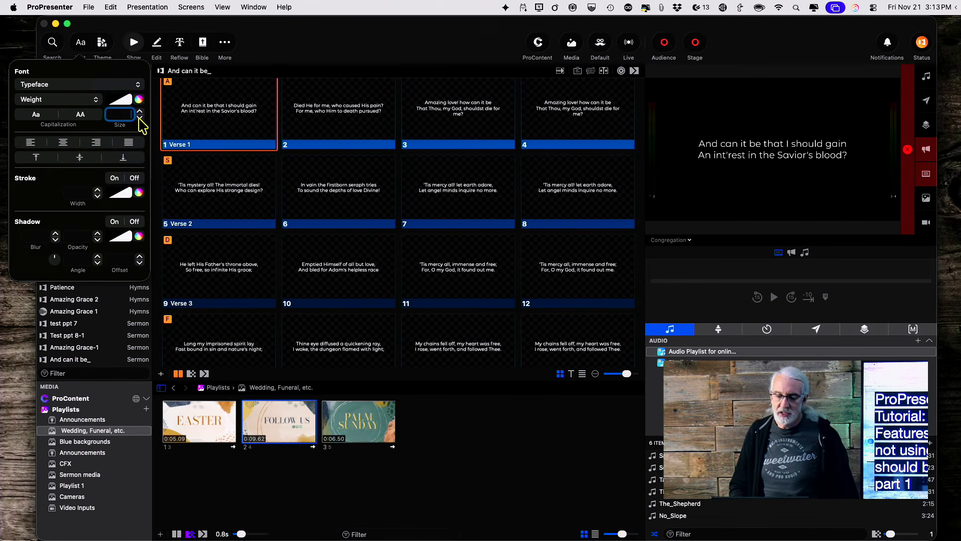
{"action": "left_click", "coordinate": [141, 118]}
{"action": "scroll", "coordinate": [405, 155], "scroll_direction": "down", "scroll_amount": 3}
{"action": "scroll", "coordinate": [392, 181], "scroll_direction": "down", "scroll_amount": 2}
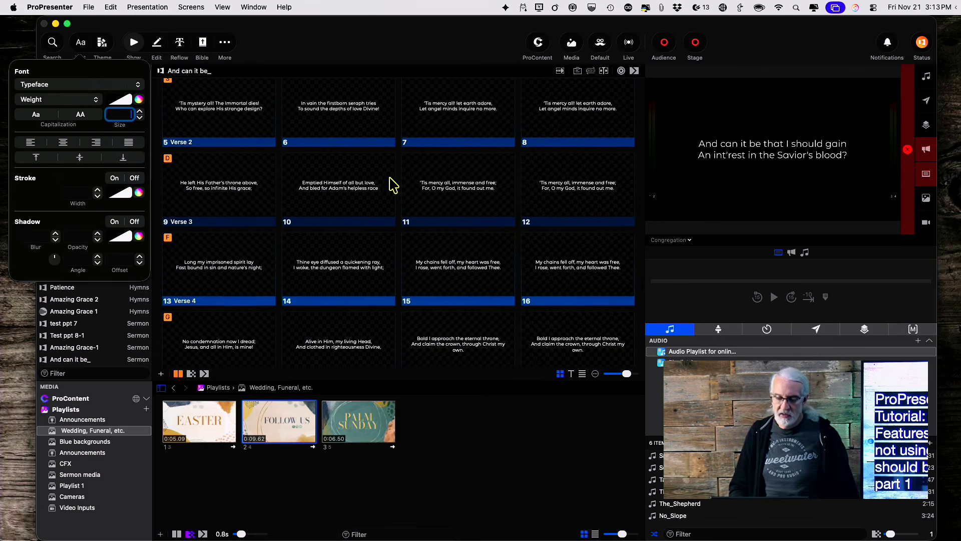
{"action": "left_click", "coordinate": [140, 119]}
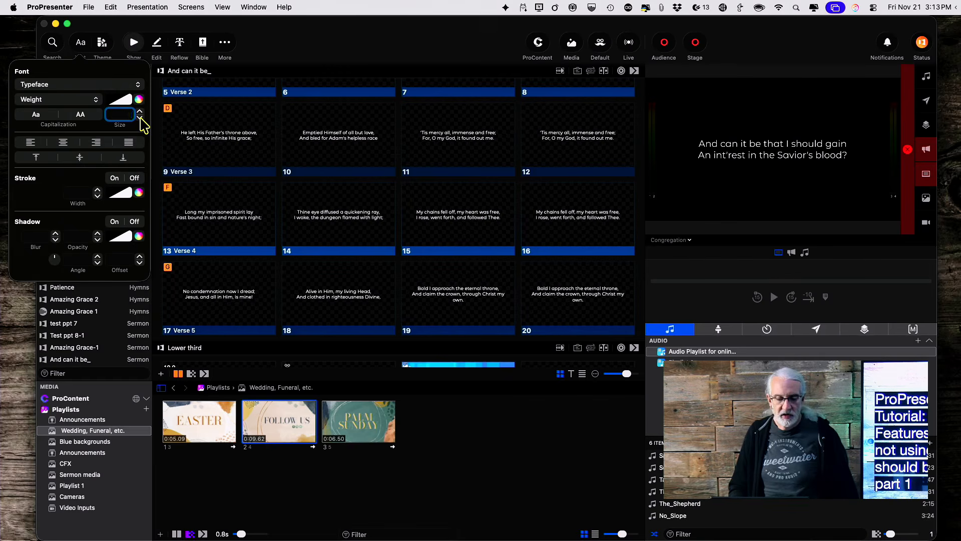
{"action": "left_click", "coordinate": [140, 120]}
{"action": "left_click", "coordinate": [140, 119]}
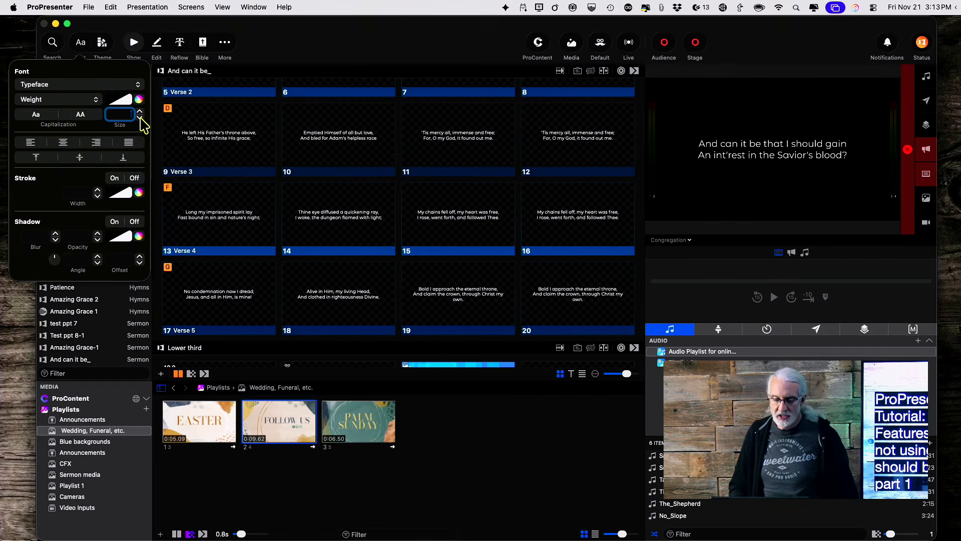
{"action": "left_click", "coordinate": [141, 119]}
{"action": "left_click", "coordinate": [140, 119]}
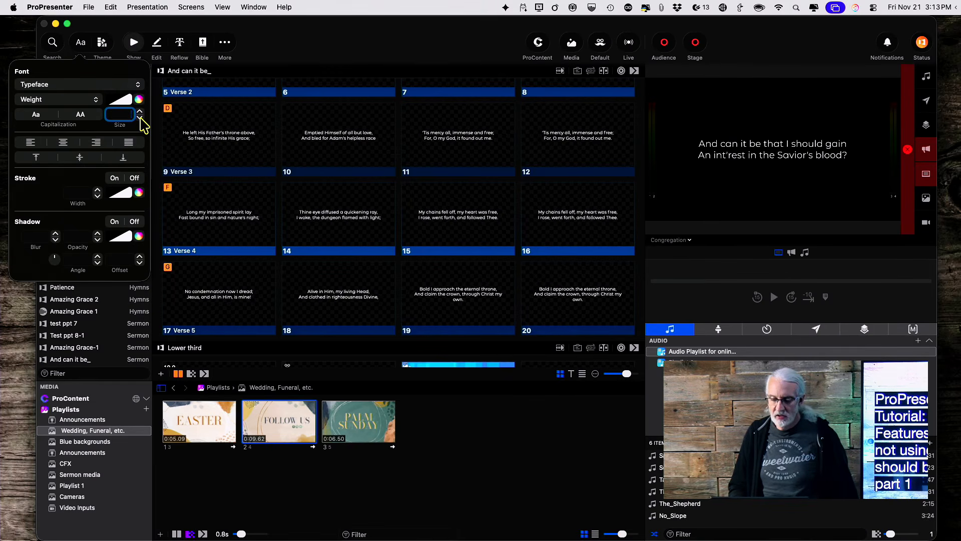
{"action": "left_click", "coordinate": [140, 119]}
{"action": "left_click", "coordinate": [141, 119]}
{"action": "left_click", "coordinate": [140, 119]}
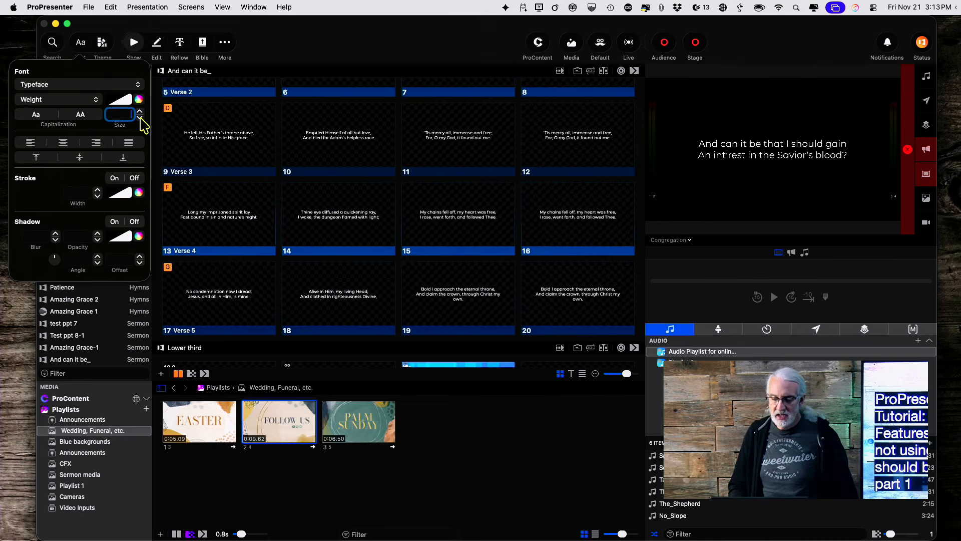
{"action": "left_click", "coordinate": [140, 119]}
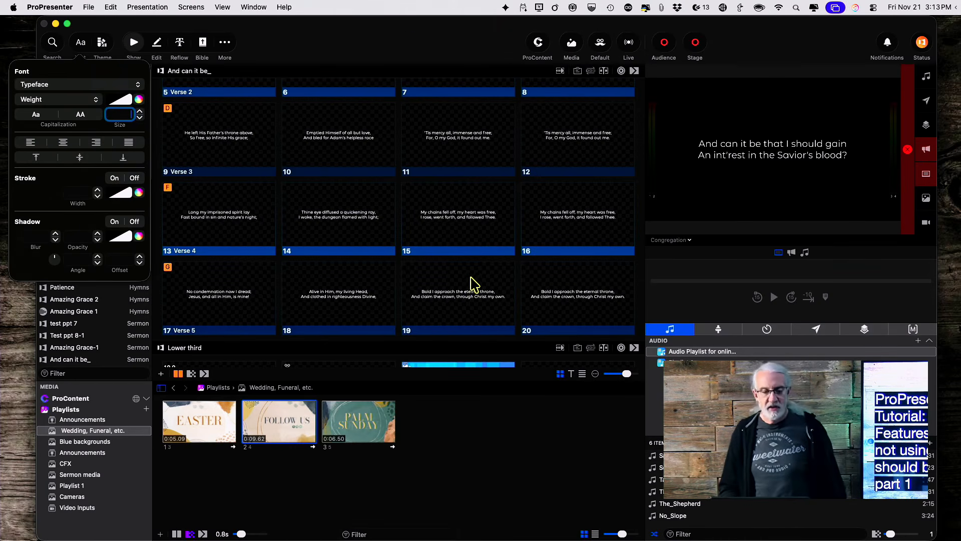
{"action": "left_click", "coordinate": [408, 40]}
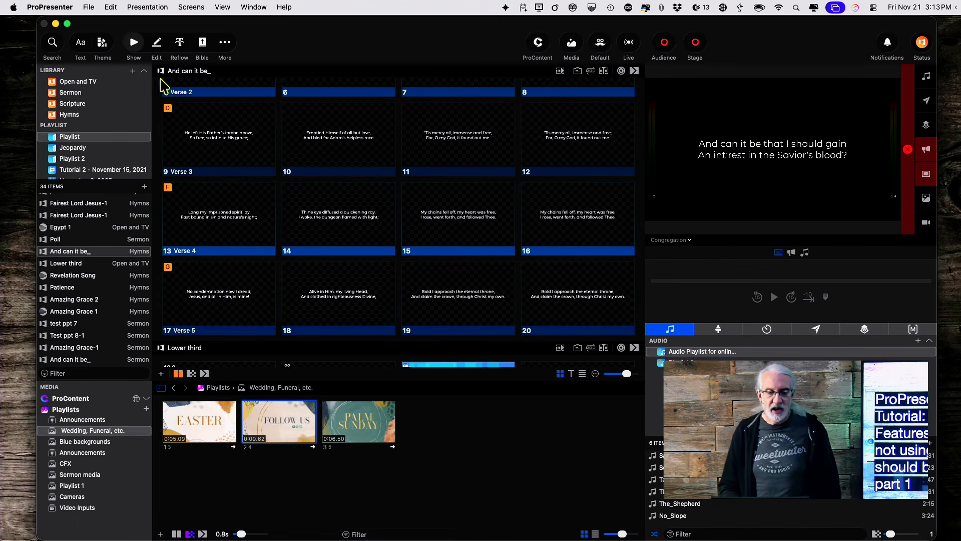
In the Reflow editor, insert slide breaks before both "And claim the crown" lines at the end of Verse 5, and return to the show view
{"action": "left_click", "coordinate": [180, 44]}
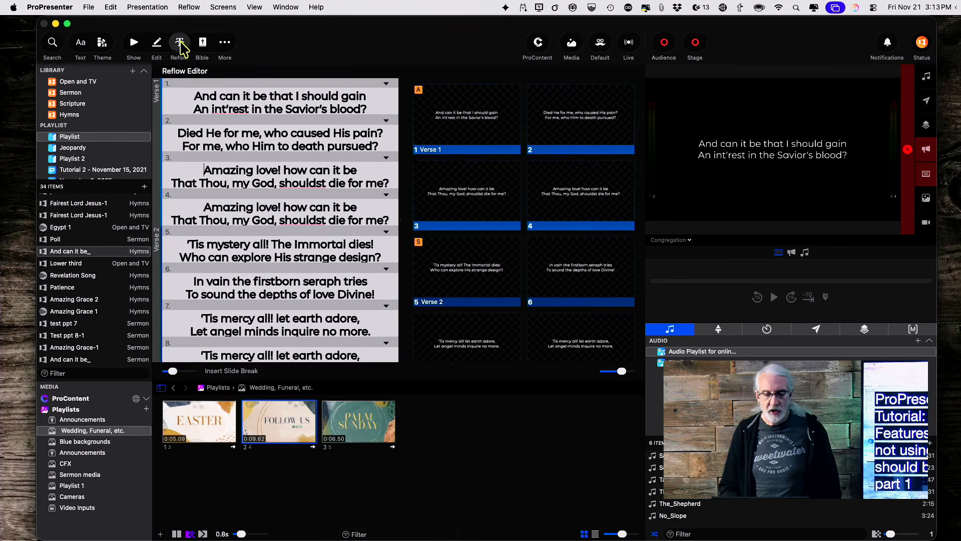
{"action": "scroll", "coordinate": [241, 223], "scroll_direction": "down", "scroll_amount": 10}
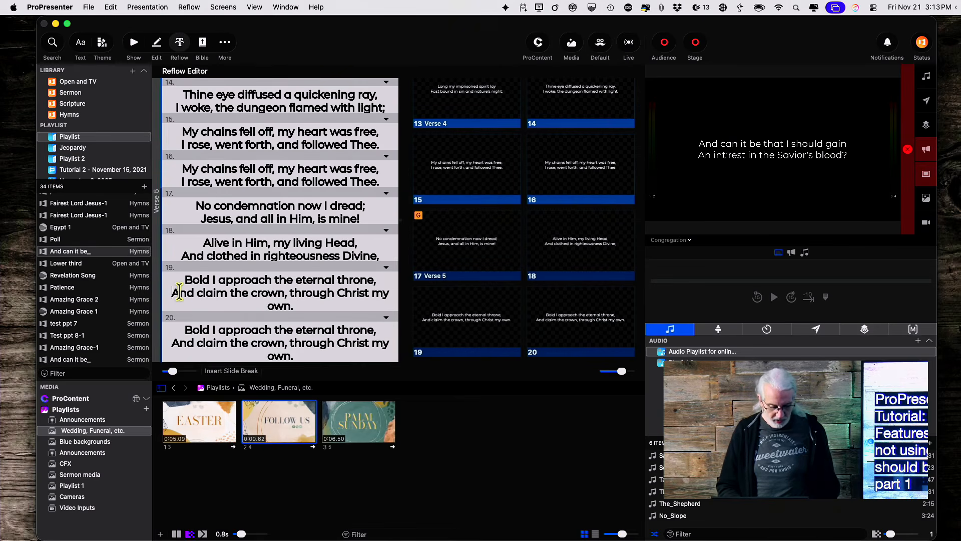
{"action": "key", "text": "Left"}
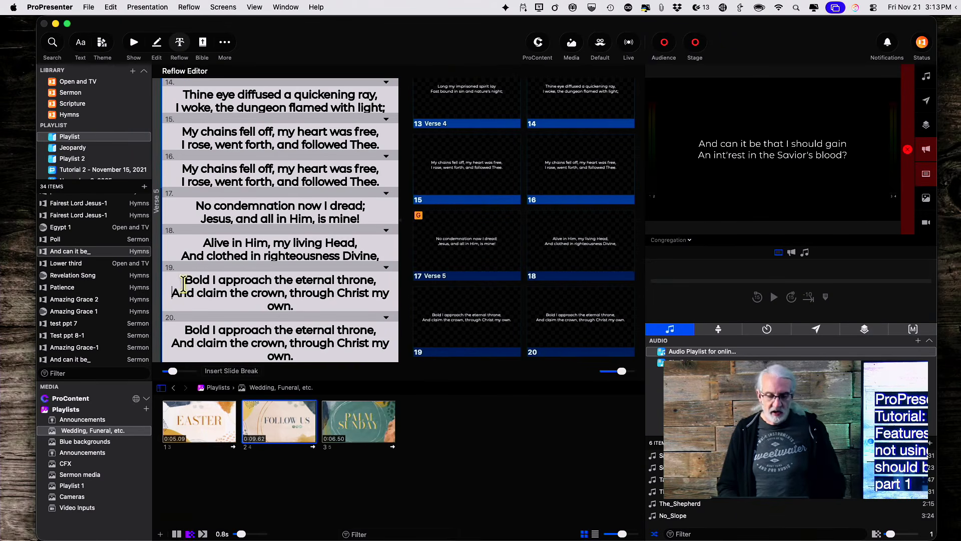
{"action": "left_click", "coordinate": [231, 371]}
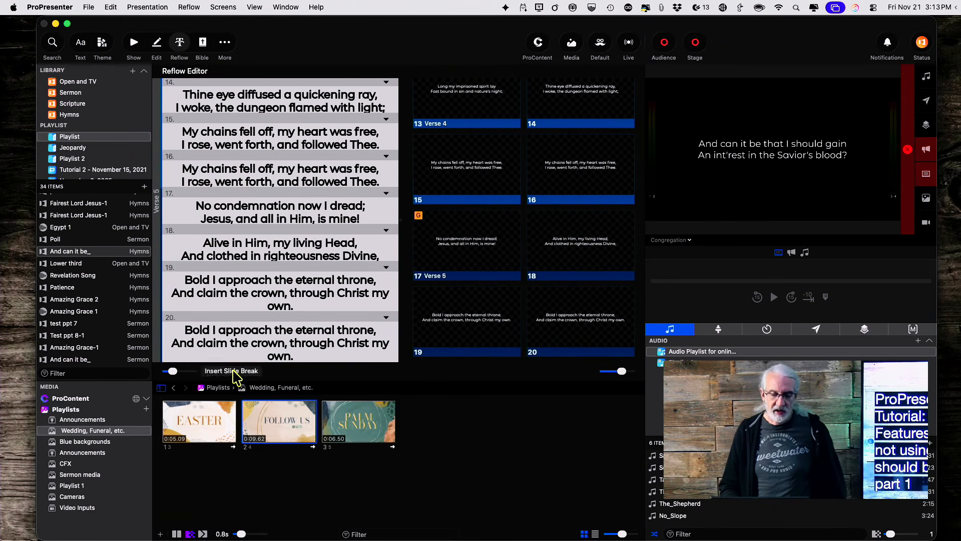
{"action": "scroll", "coordinate": [250, 313], "scroll_direction": "down", "scroll_amount": 1}
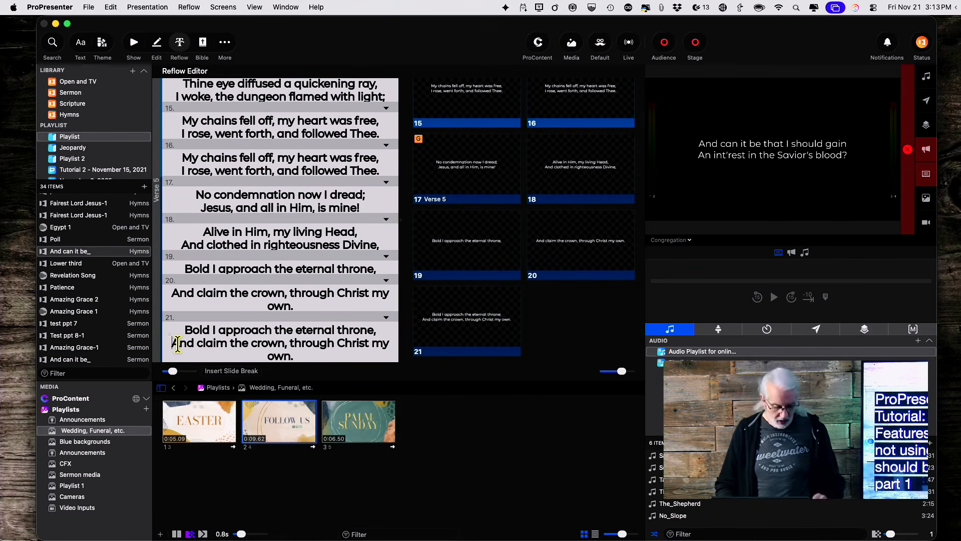
{"action": "left_click", "coordinate": [176, 342]}
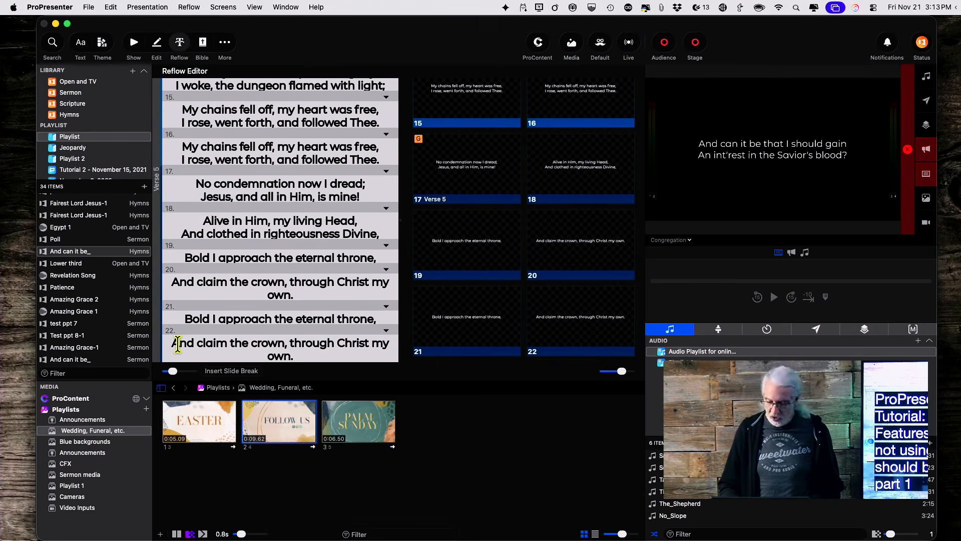
{"action": "left_click", "coordinate": [135, 42]}
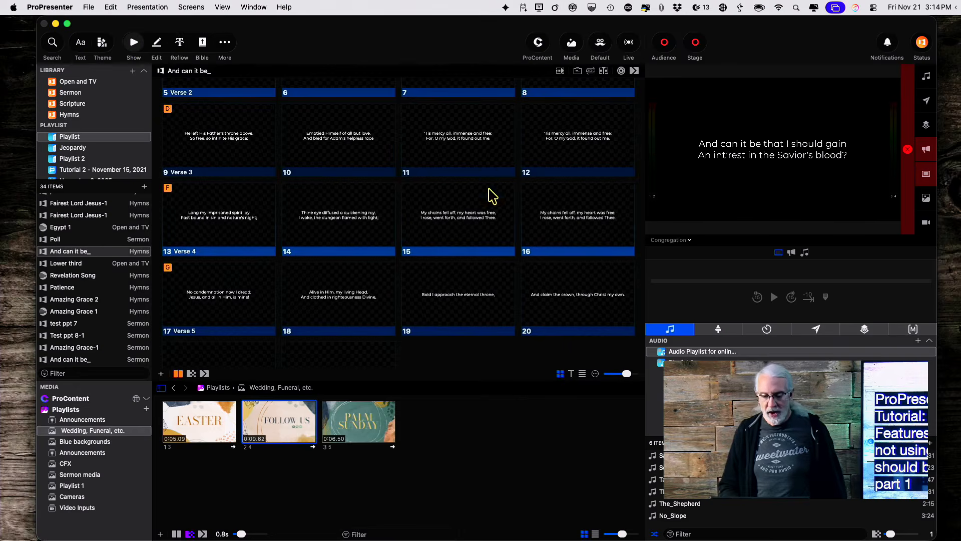
Enlarge the text of all slides by several increments, stepping back one size so slide 14 fits on two lines
{"action": "left_click", "coordinate": [80, 45]}
{"action": "left_click", "coordinate": [140, 113]}
{"action": "left_click", "coordinate": [139, 112]}
{"action": "left_click", "coordinate": [140, 112]}
{"action": "left_click", "coordinate": [140, 112]}
{"action": "left_click", "coordinate": [140, 112]}
{"action": "left_click", "coordinate": [139, 112]}
{"action": "left_click", "coordinate": [139, 112]}
{"action": "left_click", "coordinate": [140, 112]}
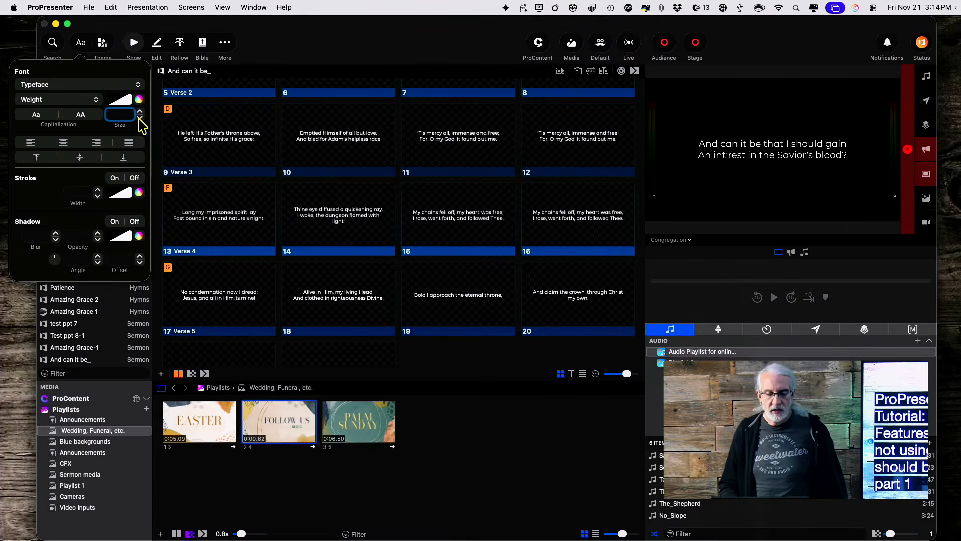
{"action": "left_click", "coordinate": [139, 118]}
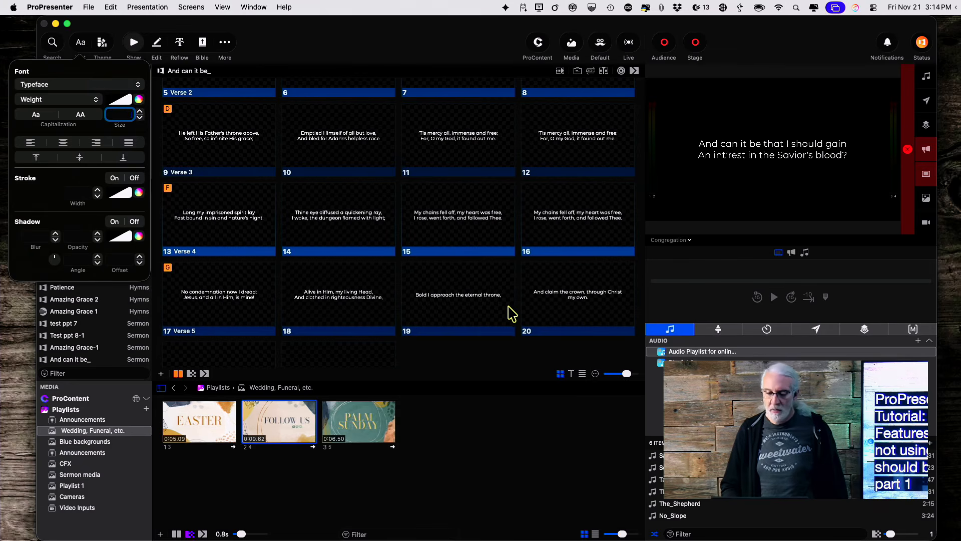
{"action": "scroll", "coordinate": [506, 313], "scroll_direction": "down", "scroll_amount": 3}
{"action": "scroll", "coordinate": [300, 251], "scroll_direction": "up", "scroll_amount": 2}
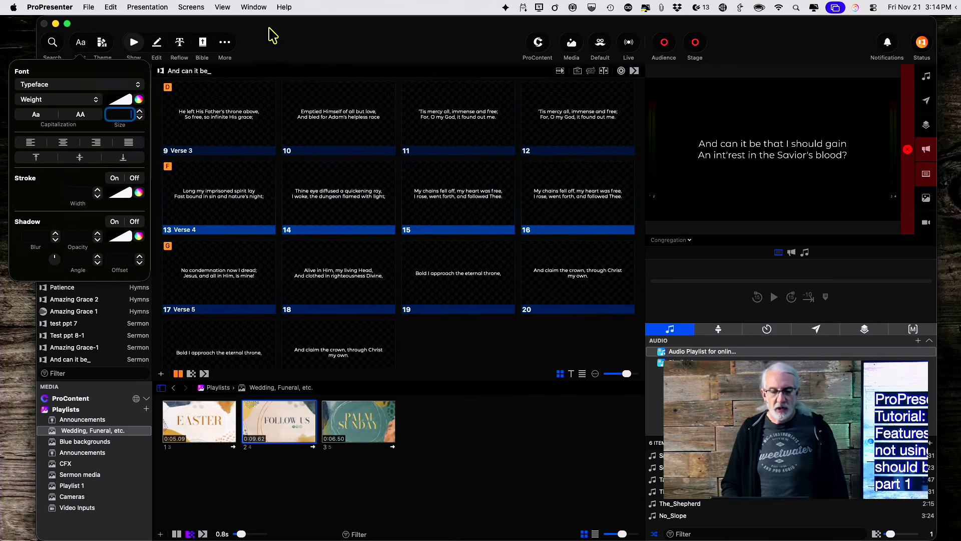
{"action": "left_click", "coordinate": [302, 36]}
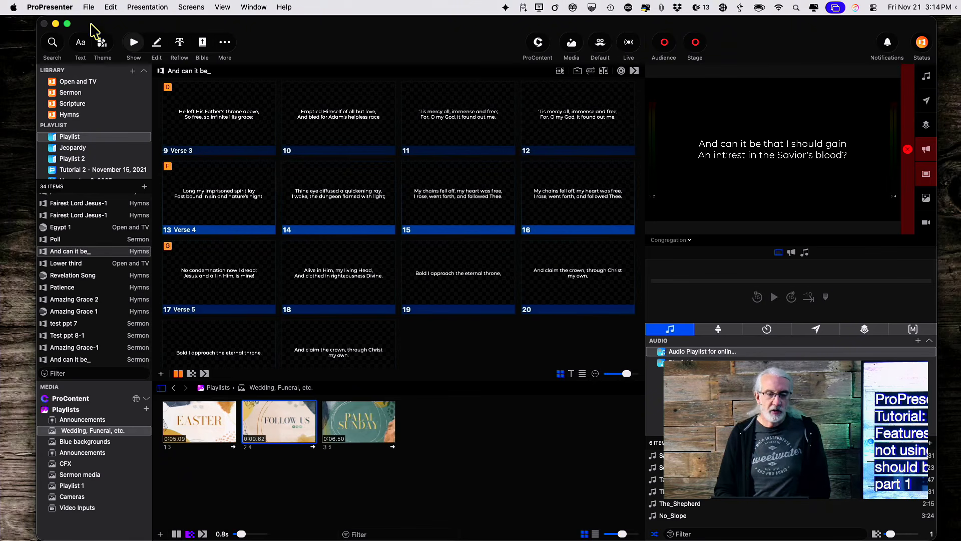
In the Reflow editor, merge Verse 1's four slides into two by removing the breaks before "Died He for me" and the second "Amazing love!"
{"action": "left_click", "coordinate": [181, 47]}
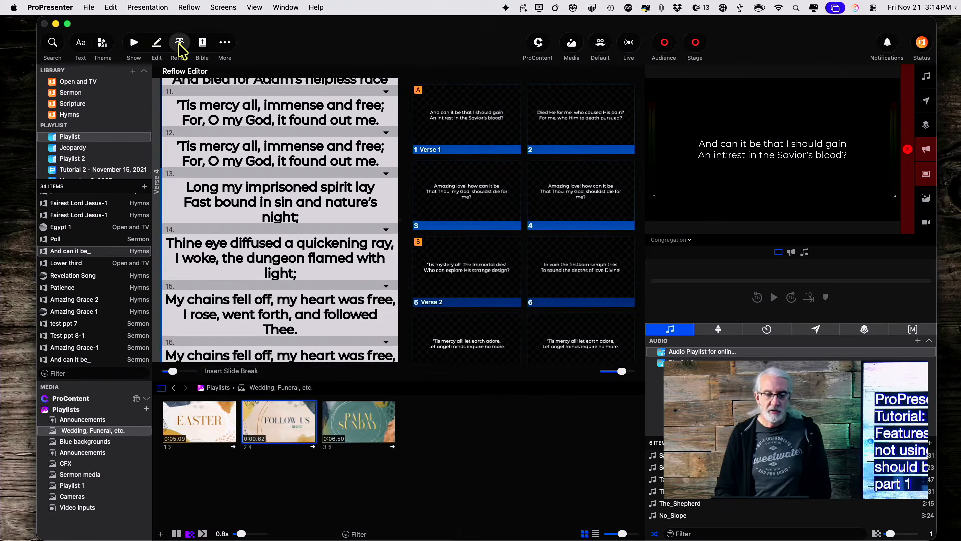
{"action": "scroll", "coordinate": [201, 190], "scroll_direction": "up", "scroll_amount": 15}
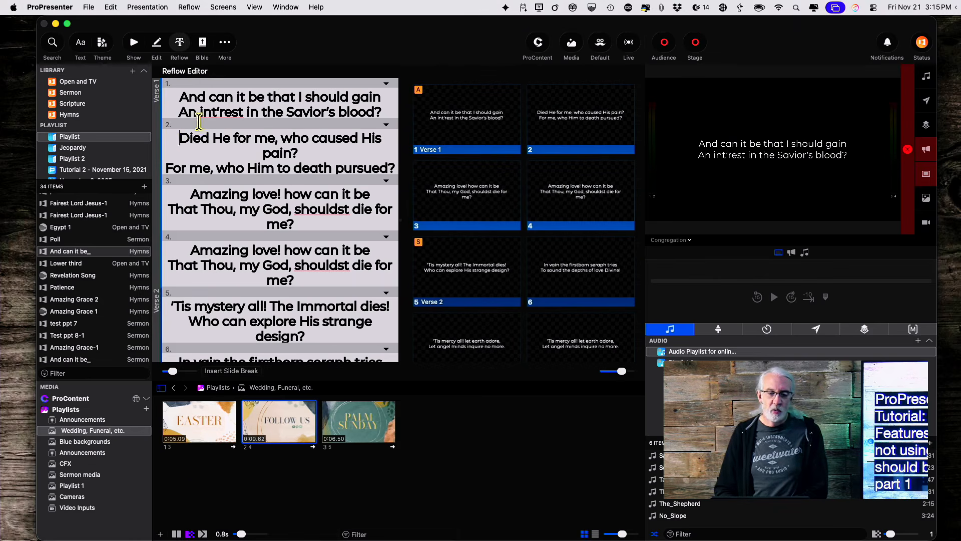
{"action": "key", "text": "BackSpace"}
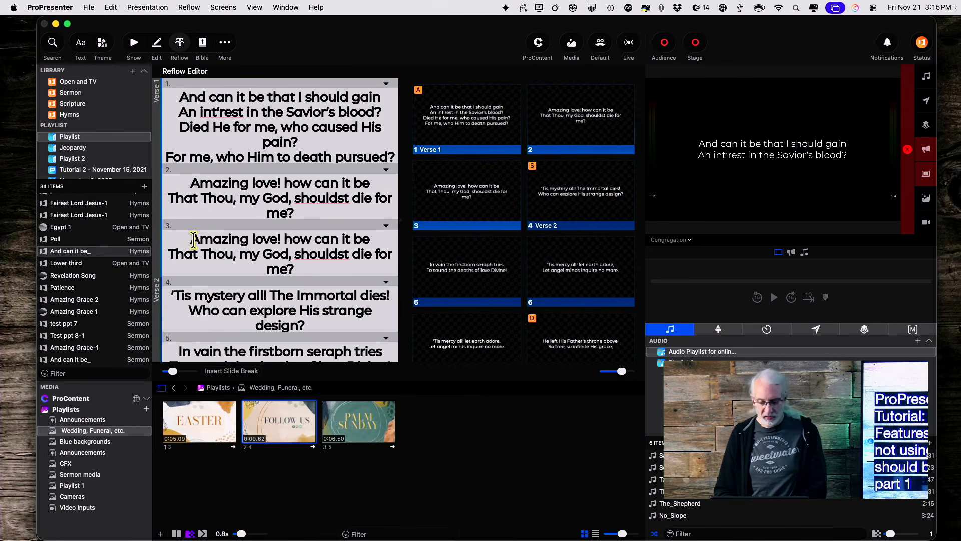
{"action": "key", "text": "BackSpace"}
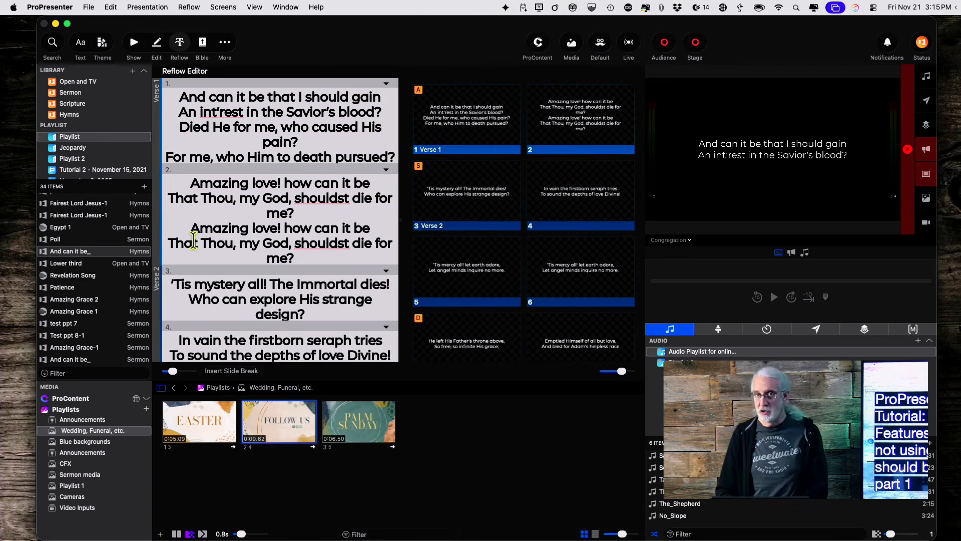
Merge the "In vain the firstborn seraph tries" slide into the first Verse 2 slide and return to the show view
{"action": "scroll", "coordinate": [193, 239], "scroll_direction": "down", "scroll_amount": 4}
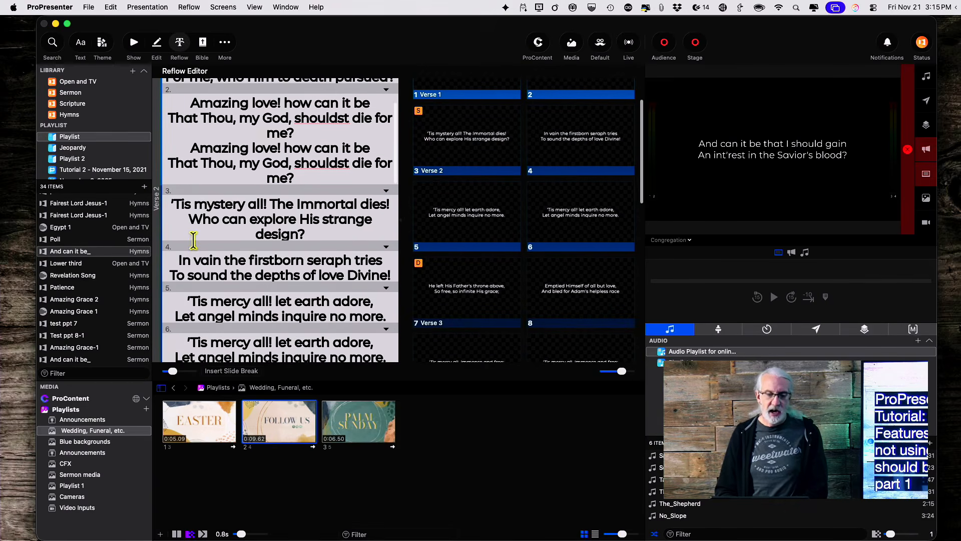
{"action": "left_click", "coordinate": [181, 260]}
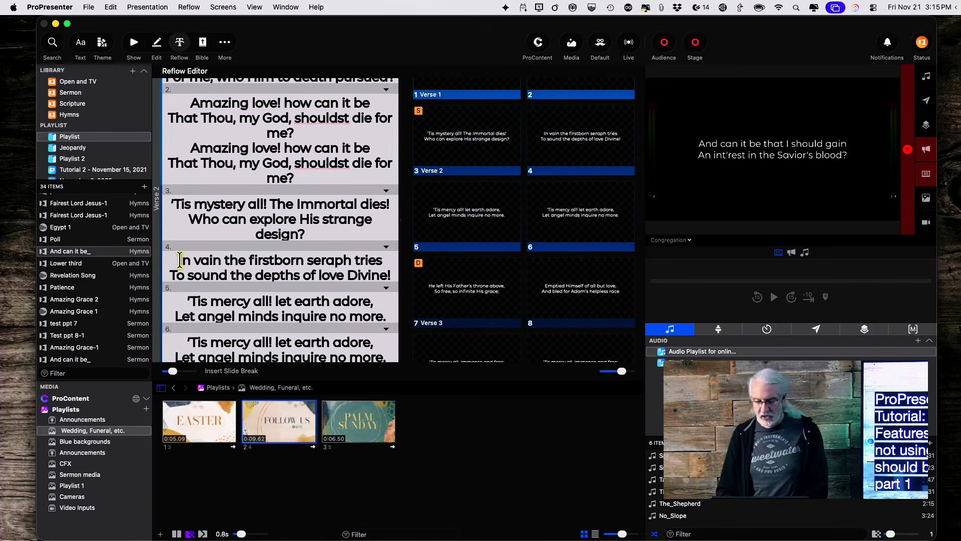
{"action": "key", "text": "BackSpace"}
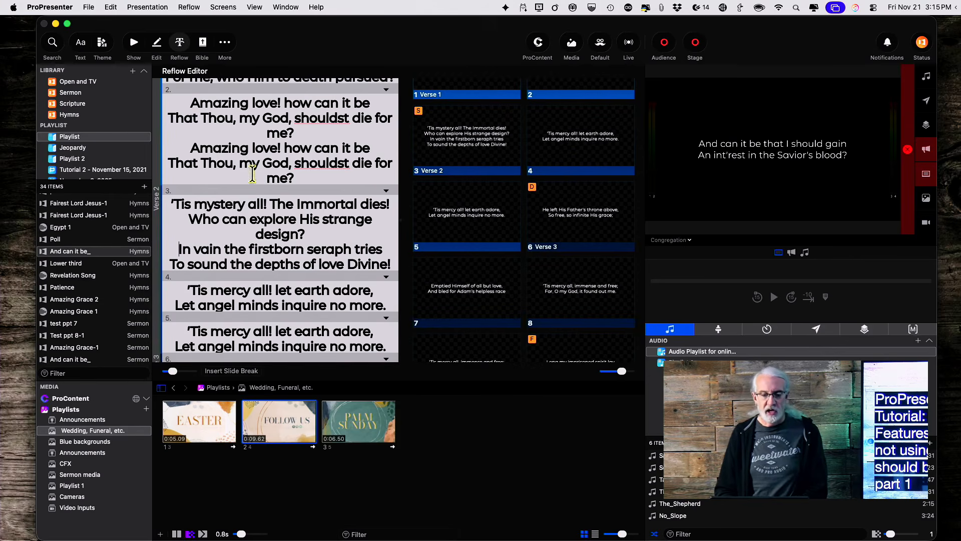
{"action": "scroll", "coordinate": [252, 123], "scroll_direction": "up", "scroll_amount": 4}
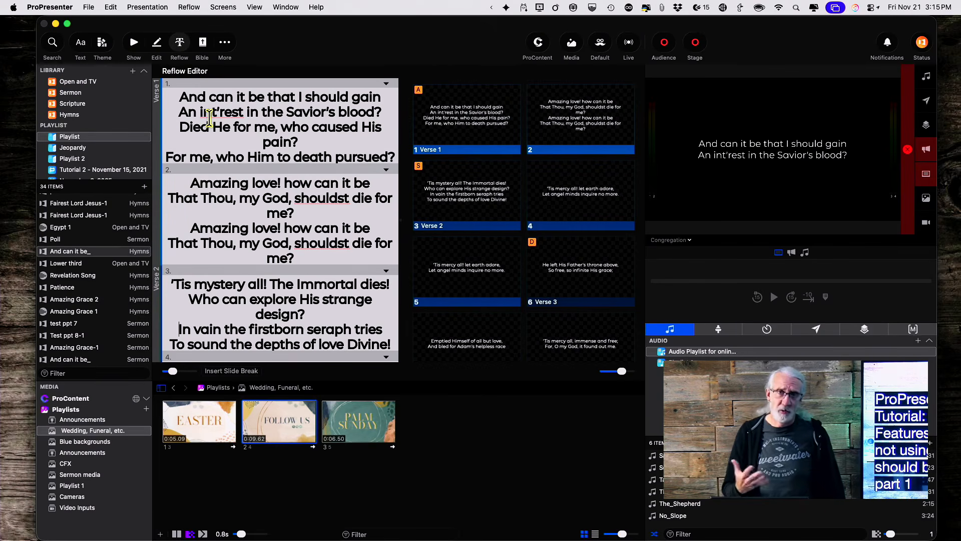
{"action": "left_click", "coordinate": [134, 43]}
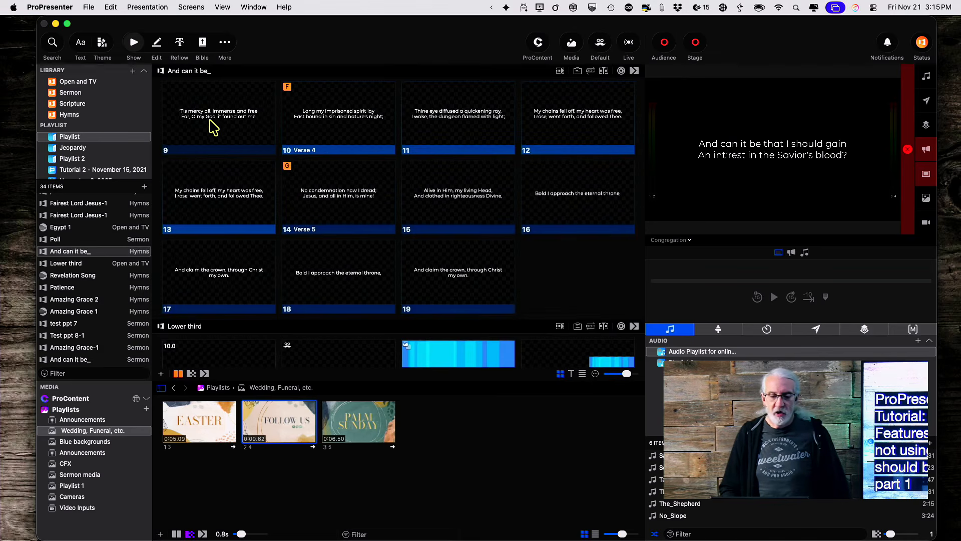
Use Quick Edit on slide 1 to change "int'rest" to "interest" in the second line
{"action": "scroll", "coordinate": [223, 127], "scroll_direction": "up", "scroll_amount": 10}
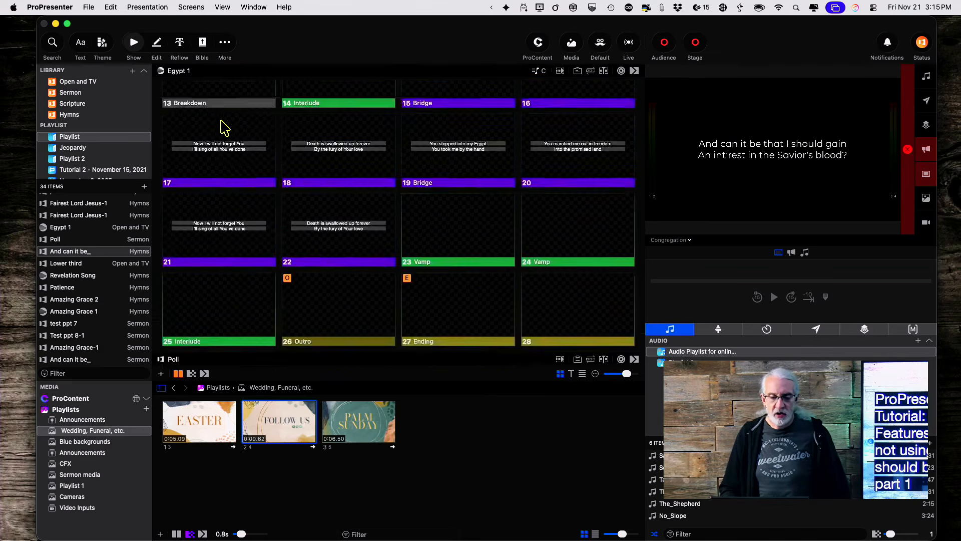
{"action": "scroll", "coordinate": [224, 128], "scroll_direction": "down", "scroll_amount": 2}
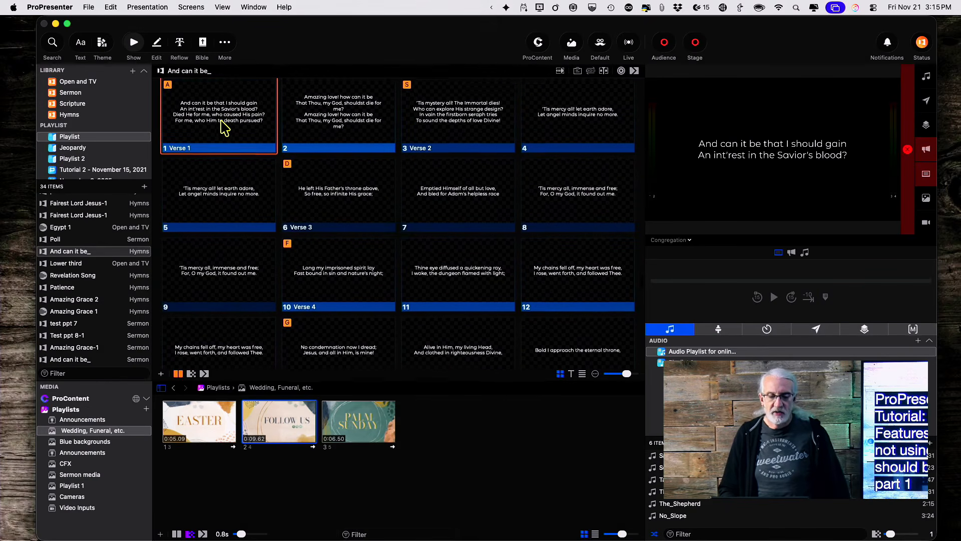
{"action": "right_click", "coordinate": [219, 121]}
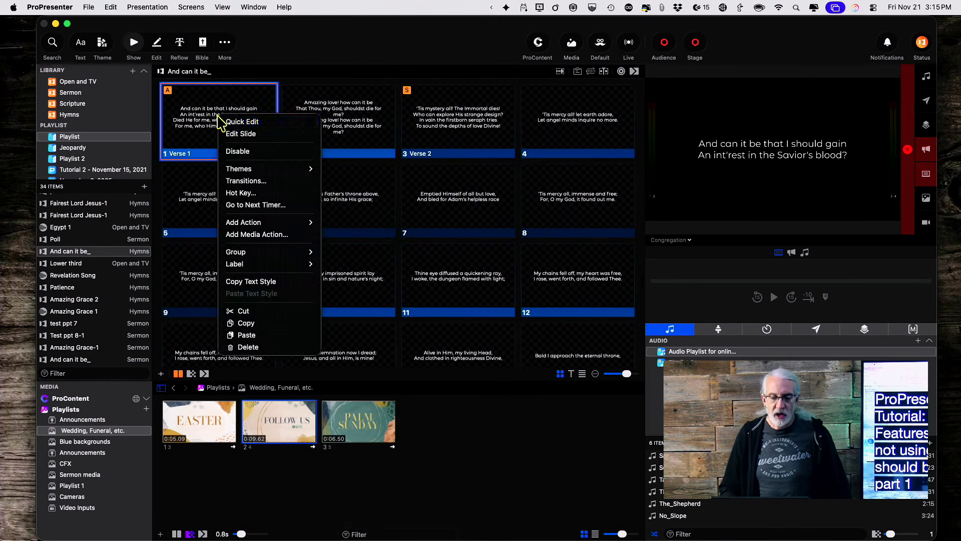
{"action": "left_click", "coordinate": [227, 124]}
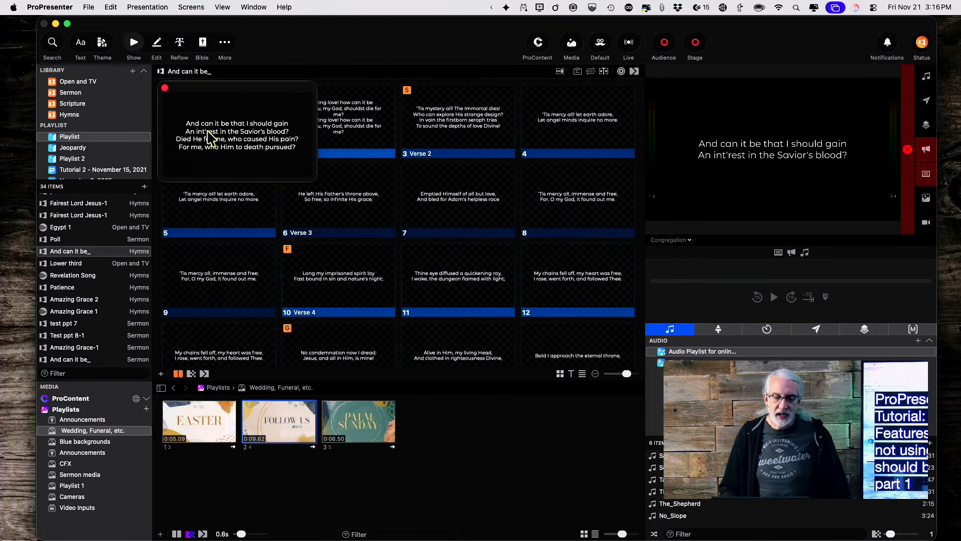
{"action": "left_click", "coordinate": [207, 131]}
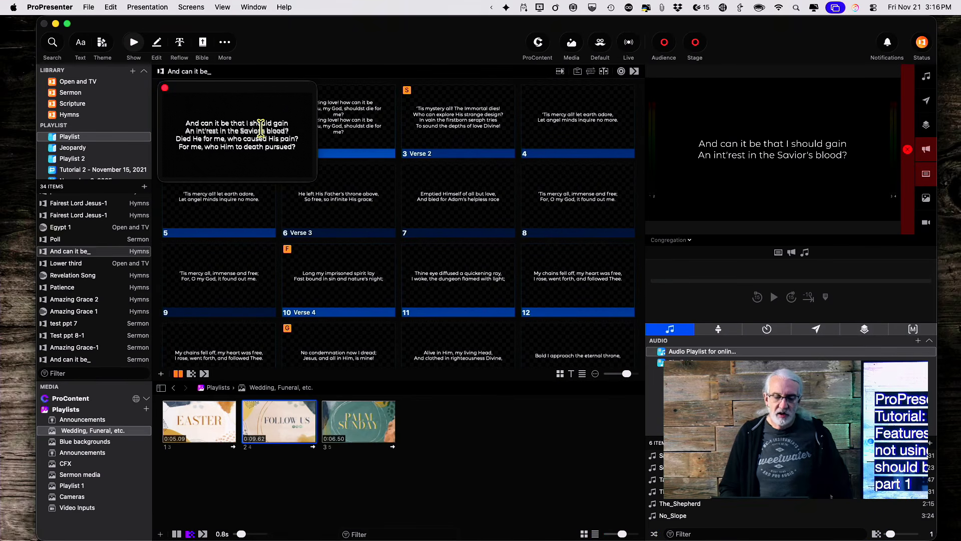
{"action": "key", "text": "alt+Return"}
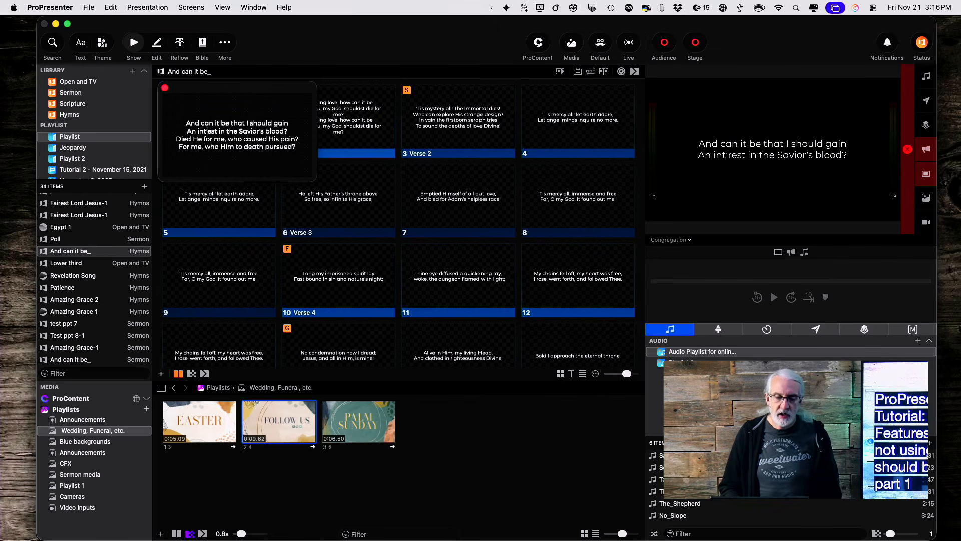
{"action": "key", "text": "BackSpace"}
{"action": "type", "text": "er"}
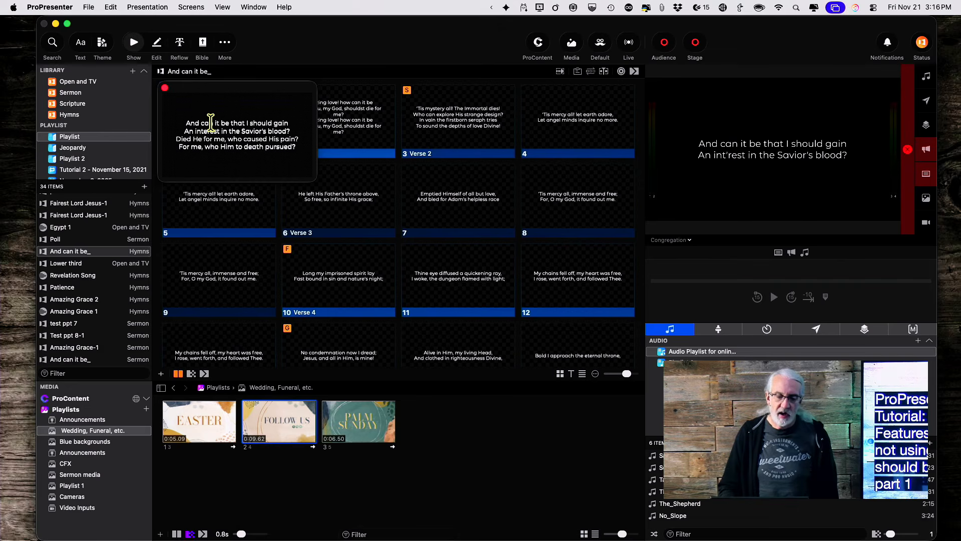
{"action": "left_click", "coordinate": [166, 88]}
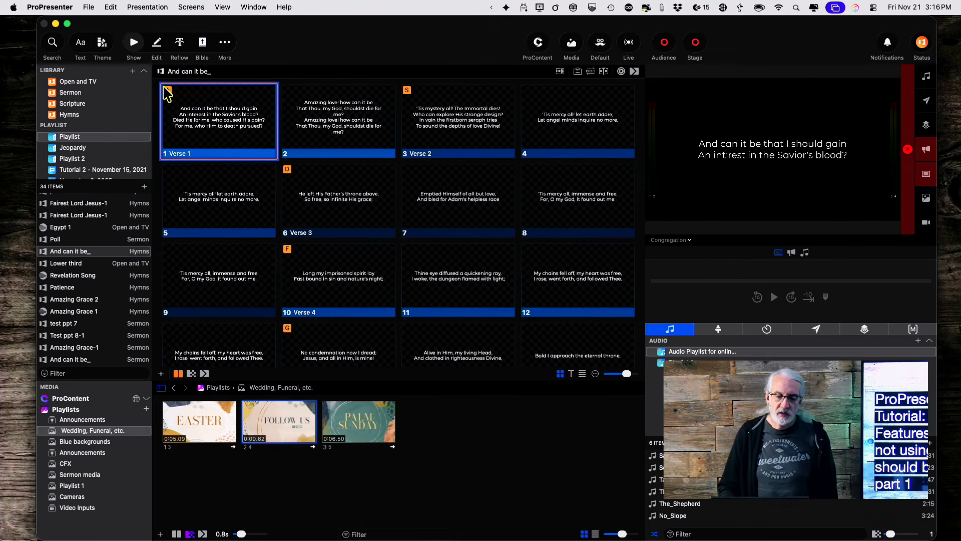
Attach the "Wedding, Funeral, etc." media playlist to slide 1 and trigger the slide so its images play behind the lyrics
{"action": "left_click", "coordinate": [195, 107]}
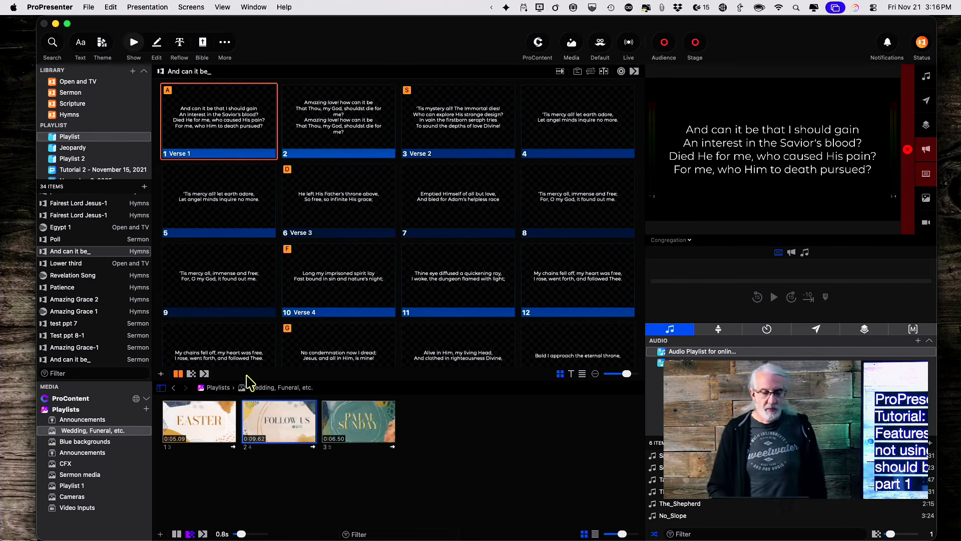
{"action": "left_click_drag", "start_coordinate": [53, 434], "coordinate": [223, 115]}
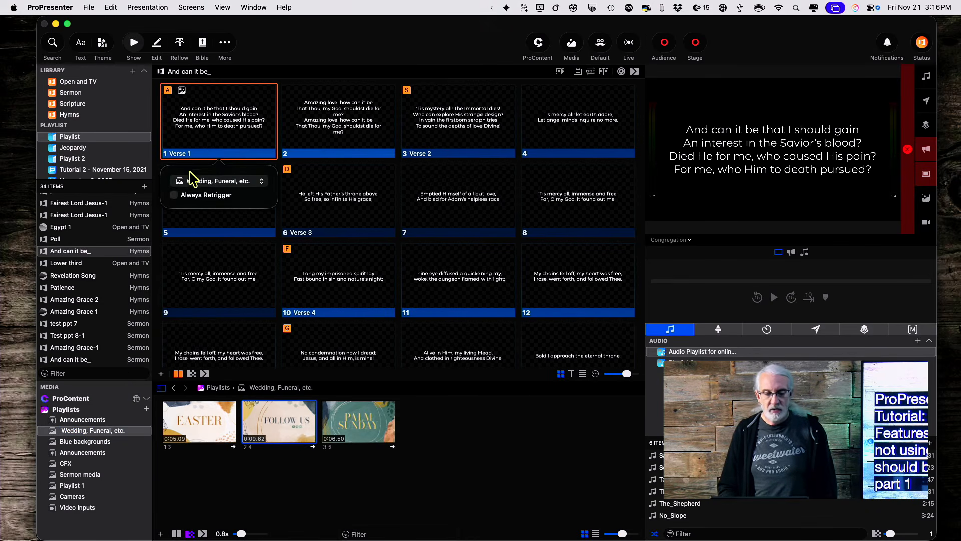
{"action": "left_click", "coordinate": [229, 106]}
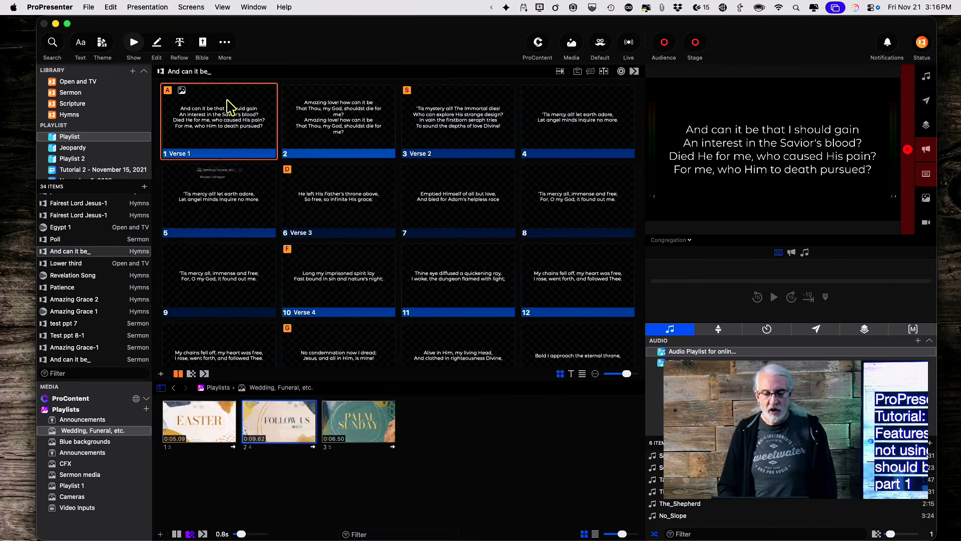
{"action": "left_click", "coordinate": [228, 106]}
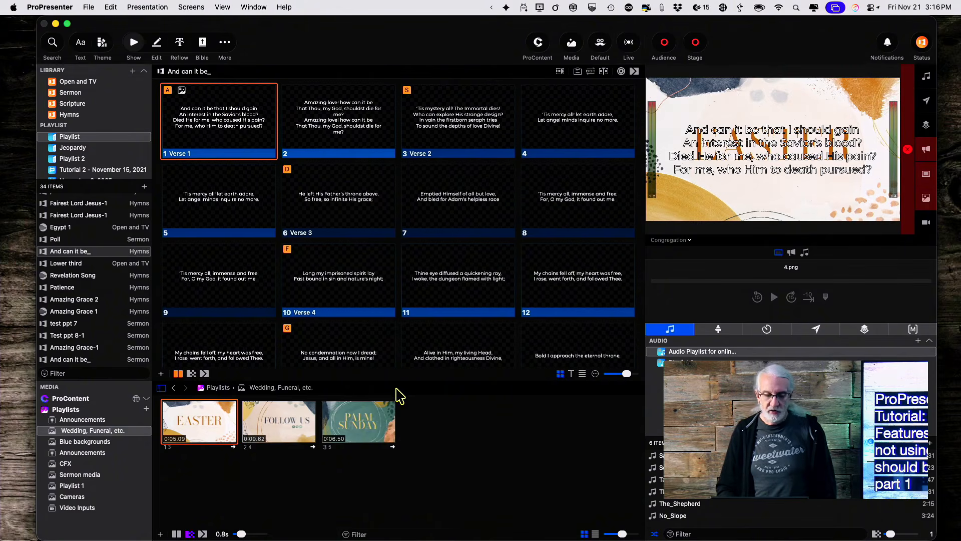
{"action": "left_click", "coordinate": [270, 422]}
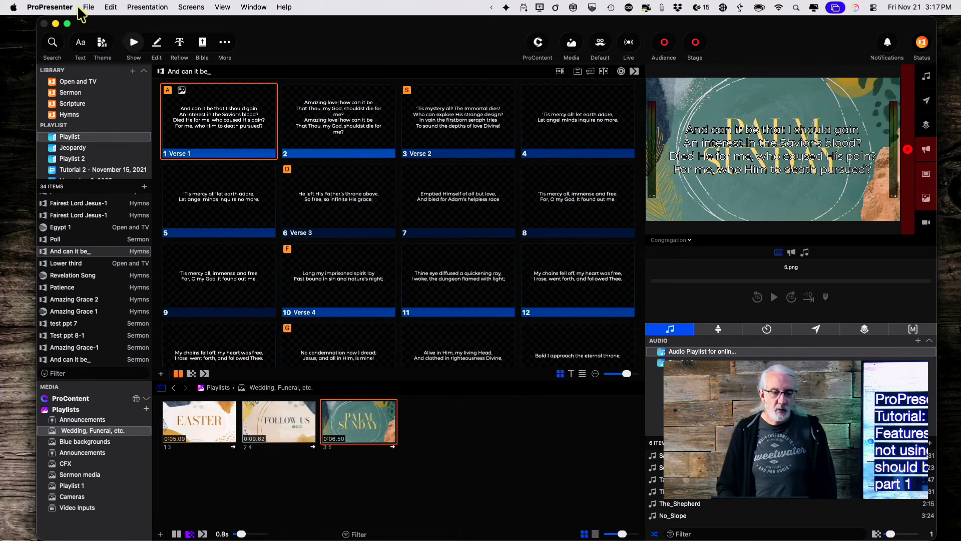
In the Import settings, set the image Duration to Time, keep Next Behavior on Next, and close the settings
{"action": "left_click", "coordinate": [50, 7]}
{"action": "mouse_move", "coordinate": [63, 41]}
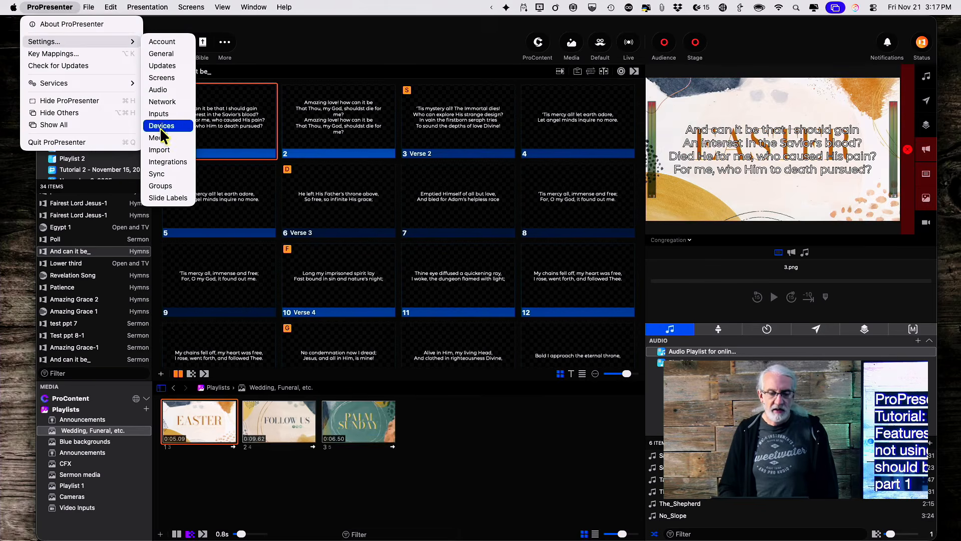
{"action": "left_click", "coordinate": [165, 150]}
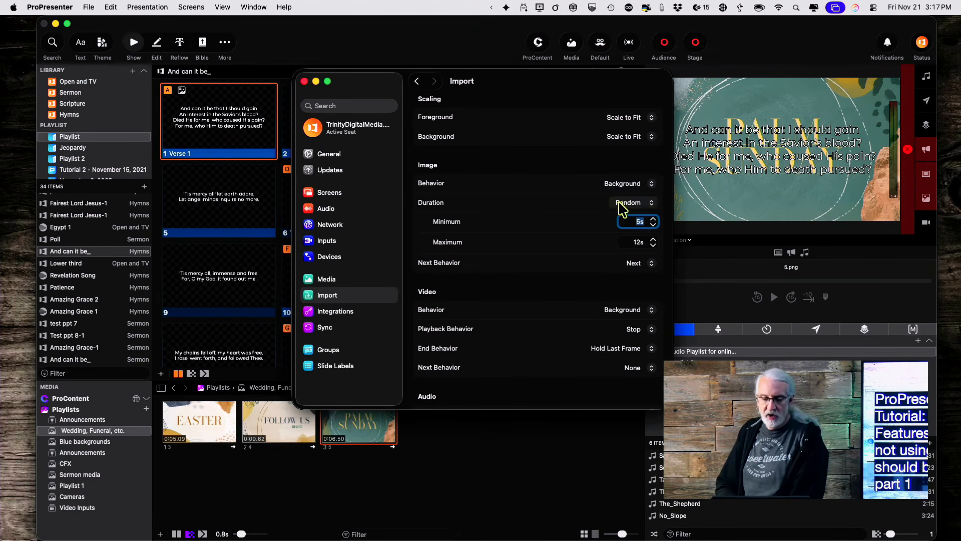
{"action": "left_click", "coordinate": [650, 202]}
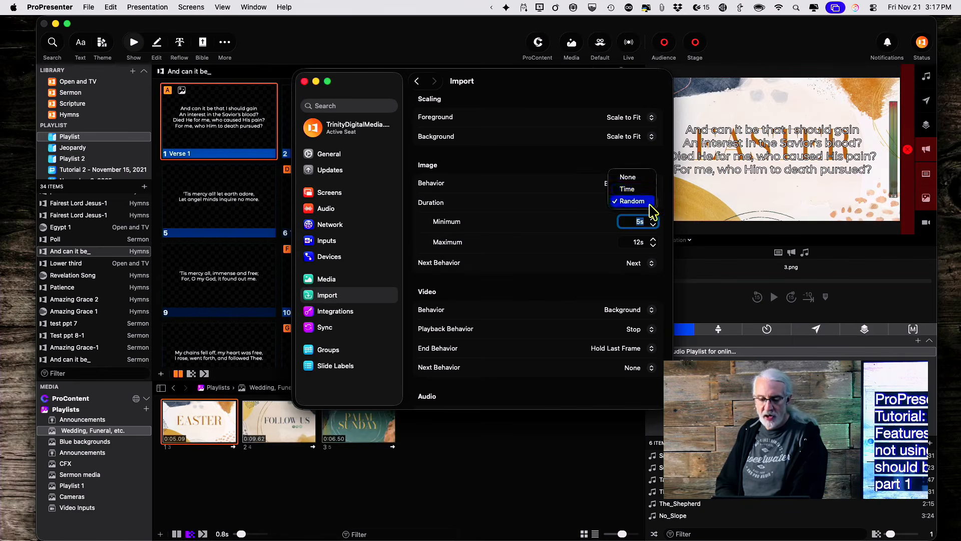
{"action": "left_click", "coordinate": [640, 190]}
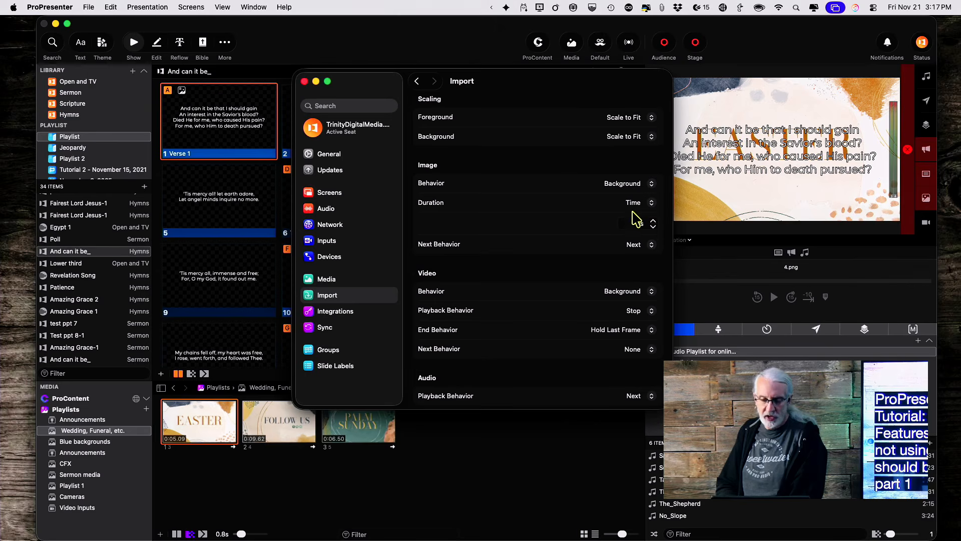
{"action": "left_click", "coordinate": [650, 246]}
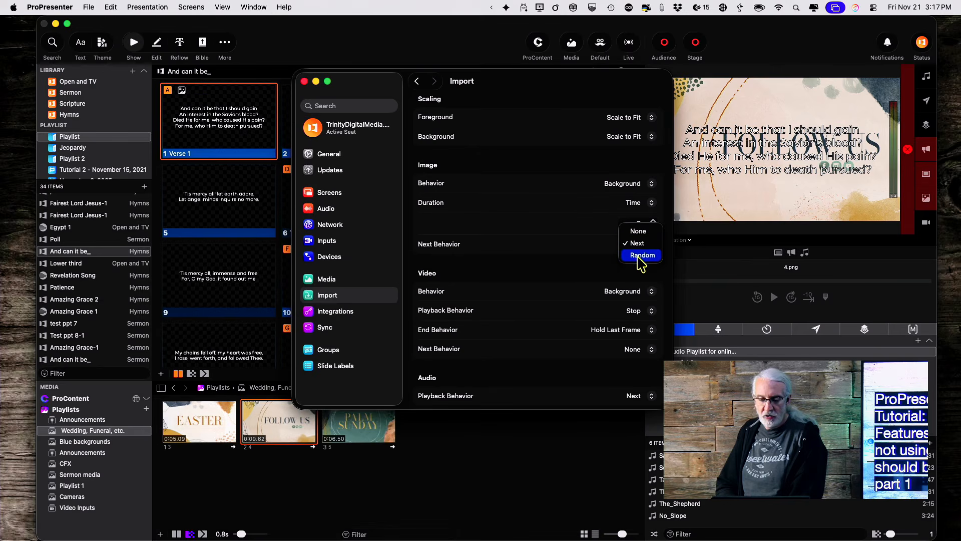
{"action": "left_click", "coordinate": [583, 255]}
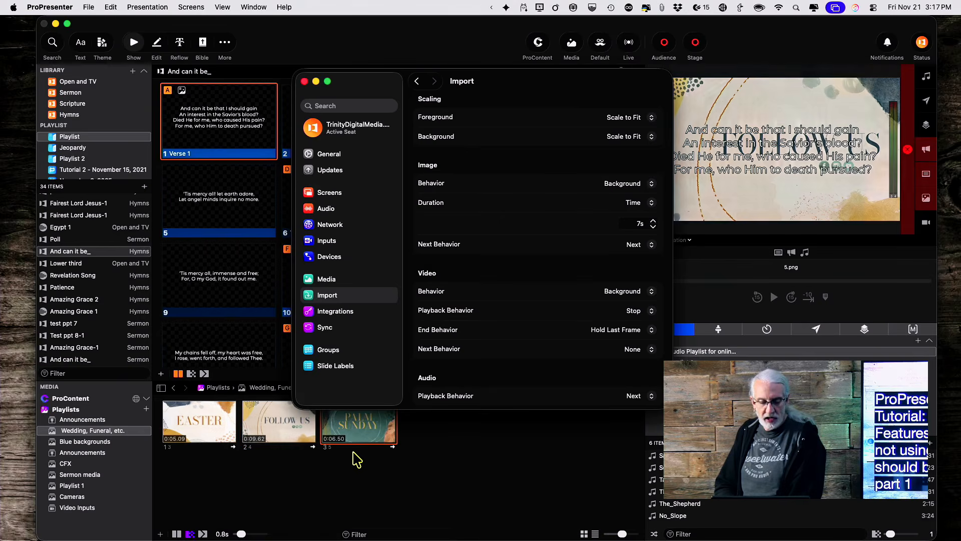
{"action": "left_click", "coordinate": [436, 453]}
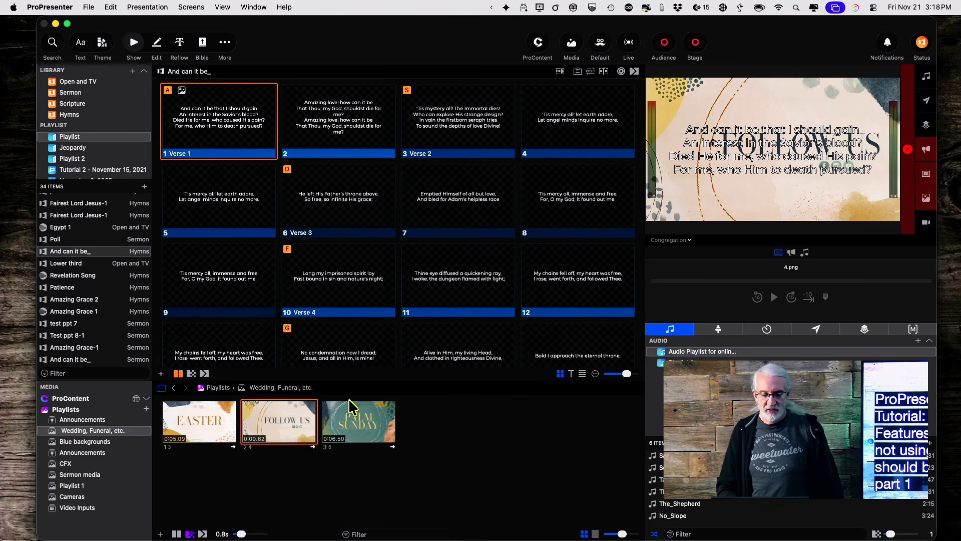
Examine the Easter image's Next Cue options and its Inspector settings for scaling, duration, delay, transition and effects
{"action": "left_click", "coordinate": [332, 441]}
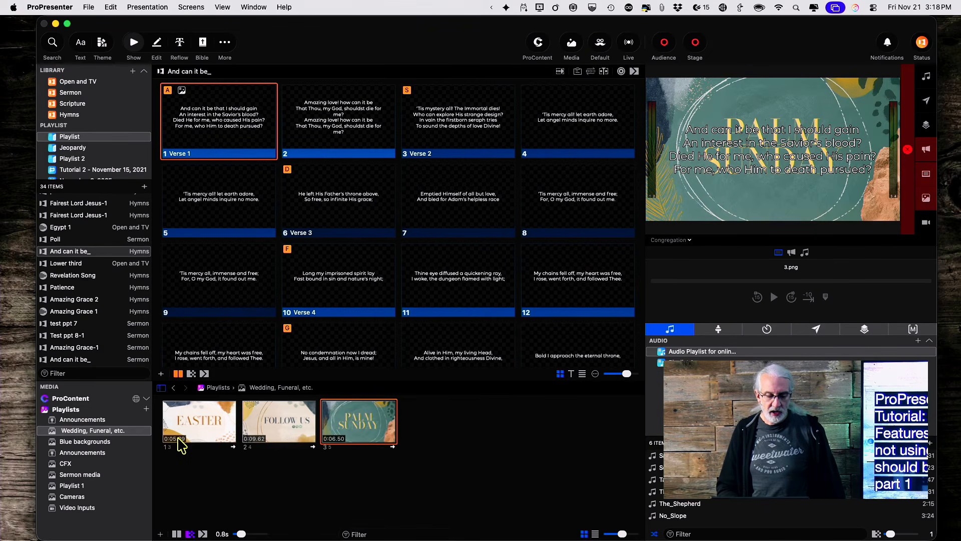
{"action": "right_click", "coordinate": [181, 443]}
{"action": "mouse_move", "coordinate": [209, 393]}
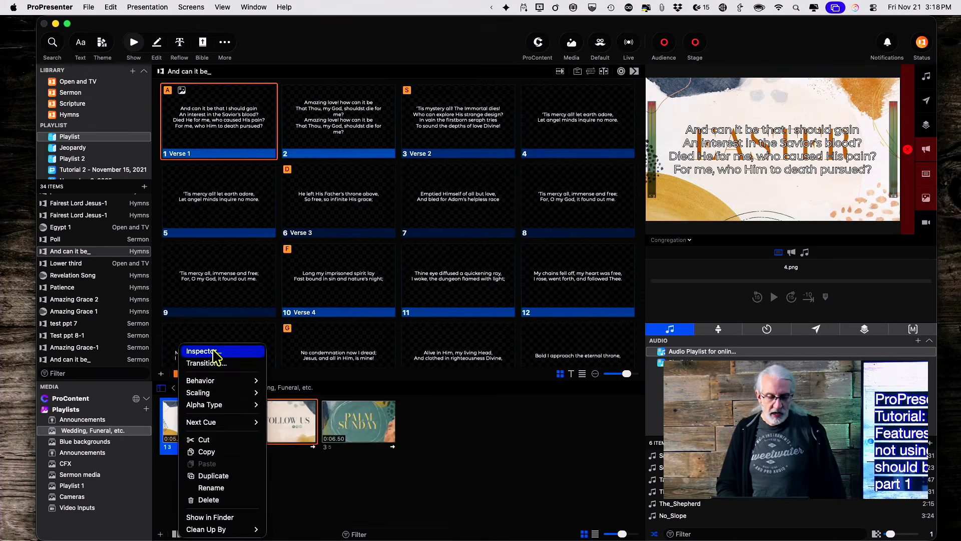
{"action": "mouse_move", "coordinate": [225, 427]}
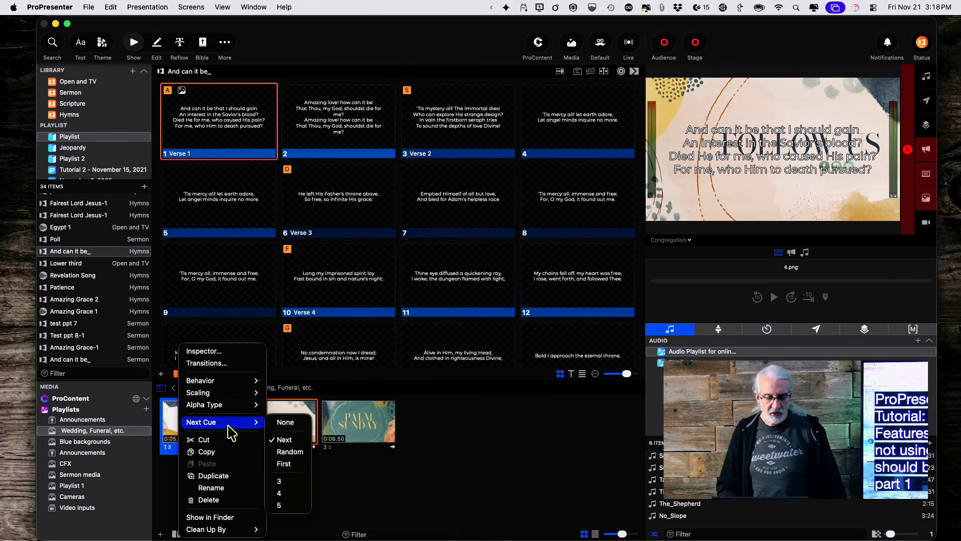
{"action": "key", "text": "Escape"}
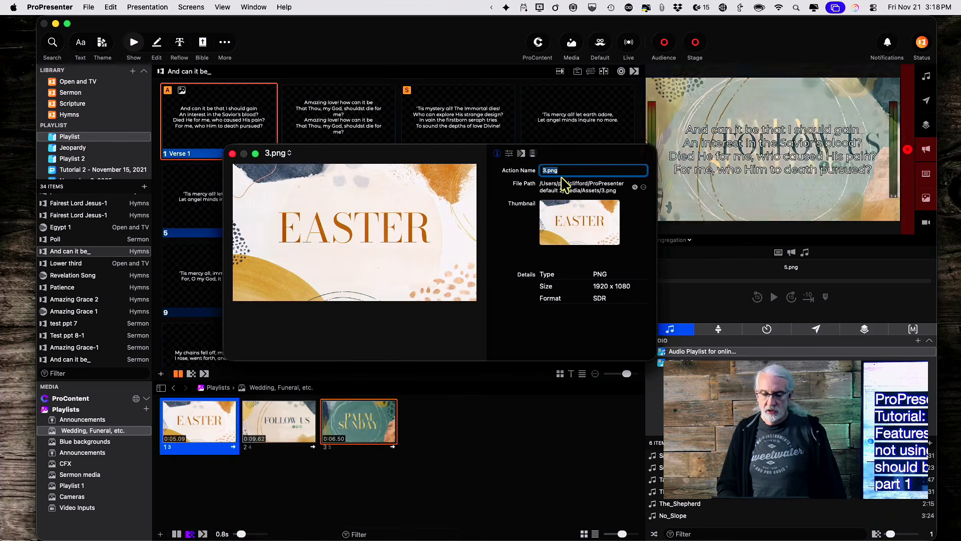
{"action": "left_click", "coordinate": [509, 154]}
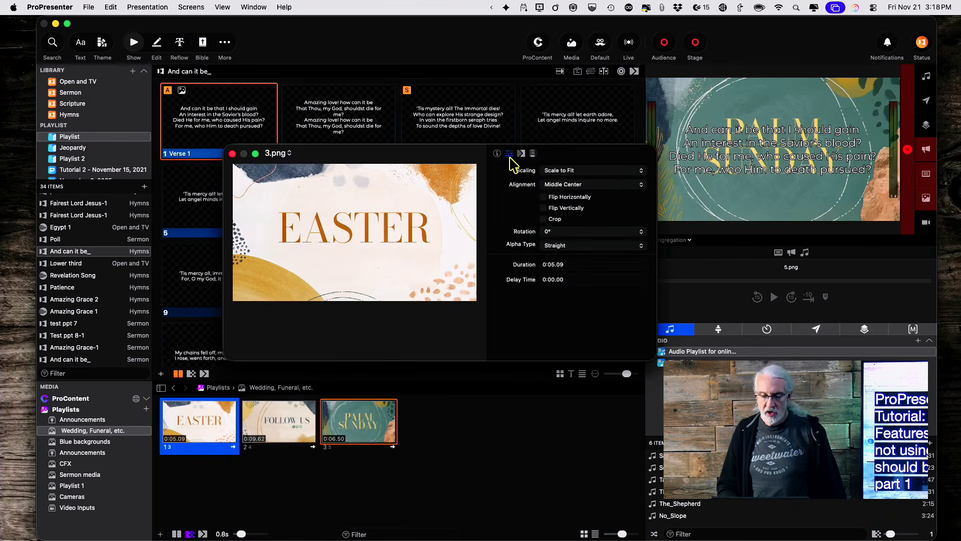
{"action": "left_click", "coordinate": [521, 154]}
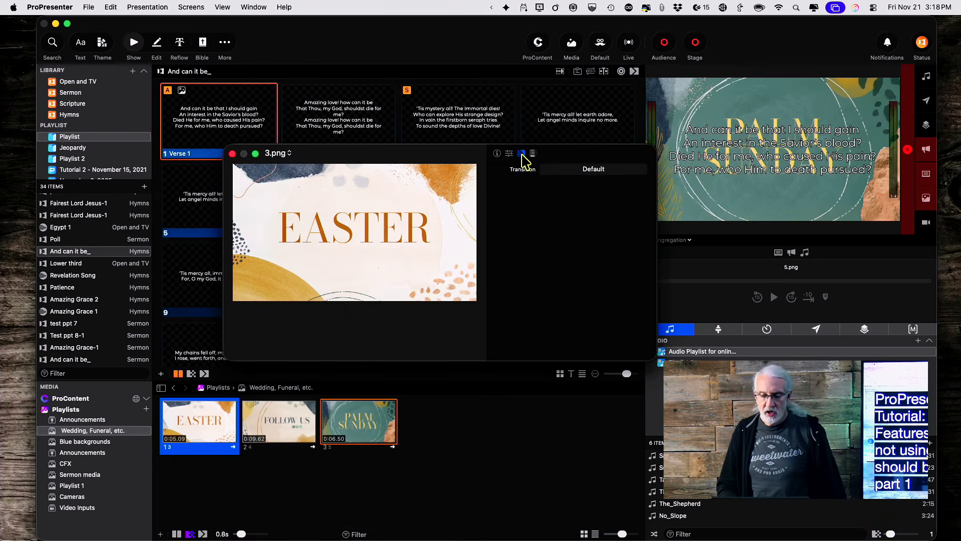
{"action": "left_click", "coordinate": [532, 154]}
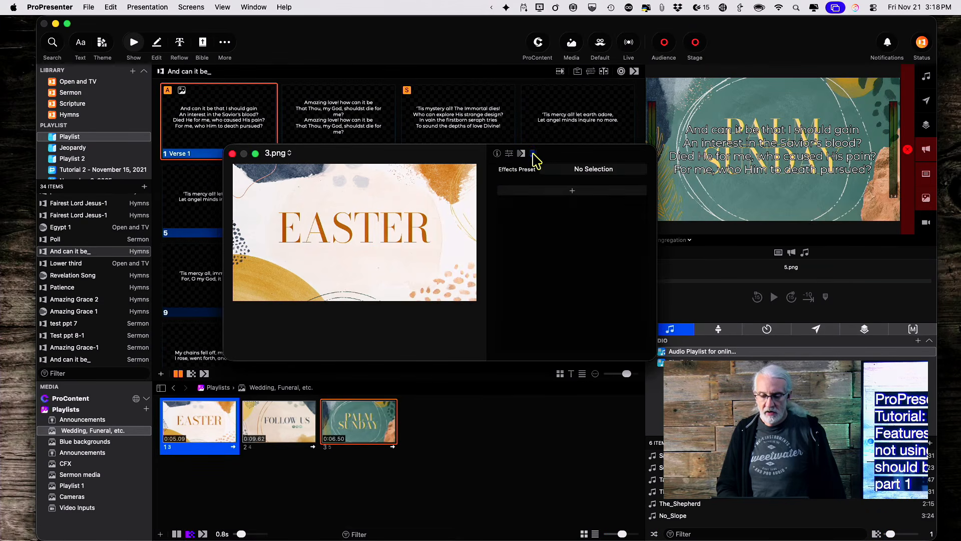
{"action": "left_click", "coordinate": [497, 153]}
{"action": "left_click", "coordinate": [509, 154]}
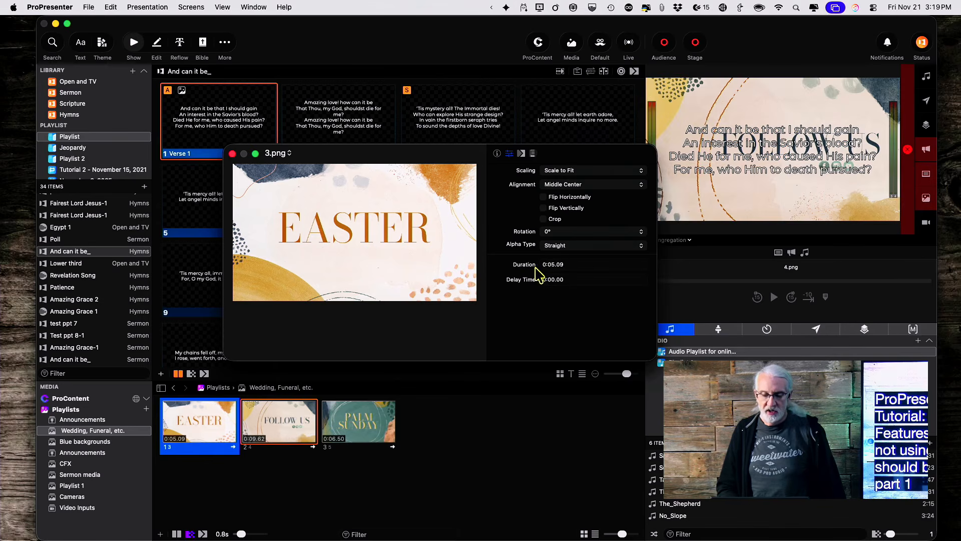
{"action": "left_click", "coordinate": [233, 153]}
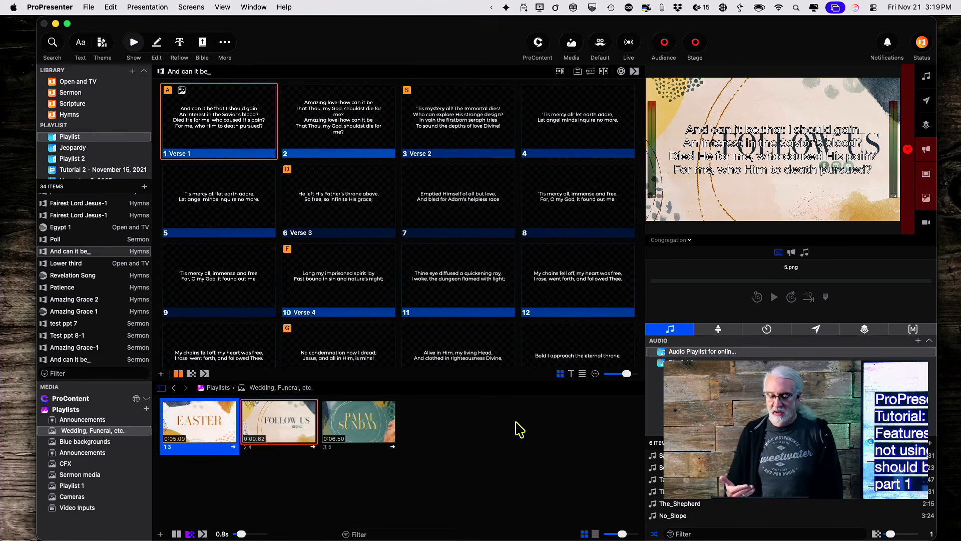
Clear the slide text and background image from the live output
{"action": "left_click", "coordinate": [909, 225]}
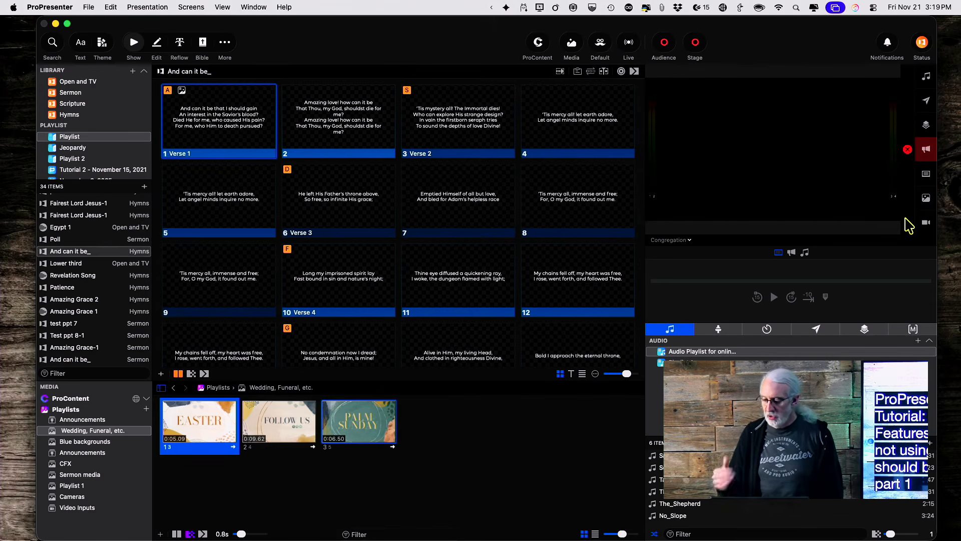